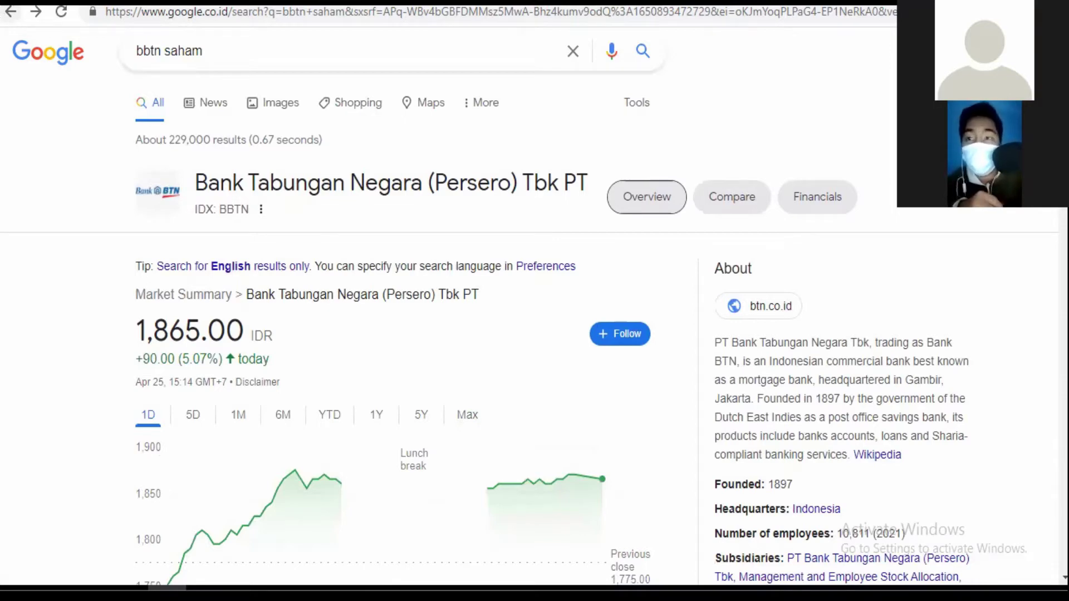
Search Google for "goto saham" in place of the BBTN stock query.
{"action": "left_click", "coordinate": [189, 50]}
{"action": "key", "text": "ctrl+a"}
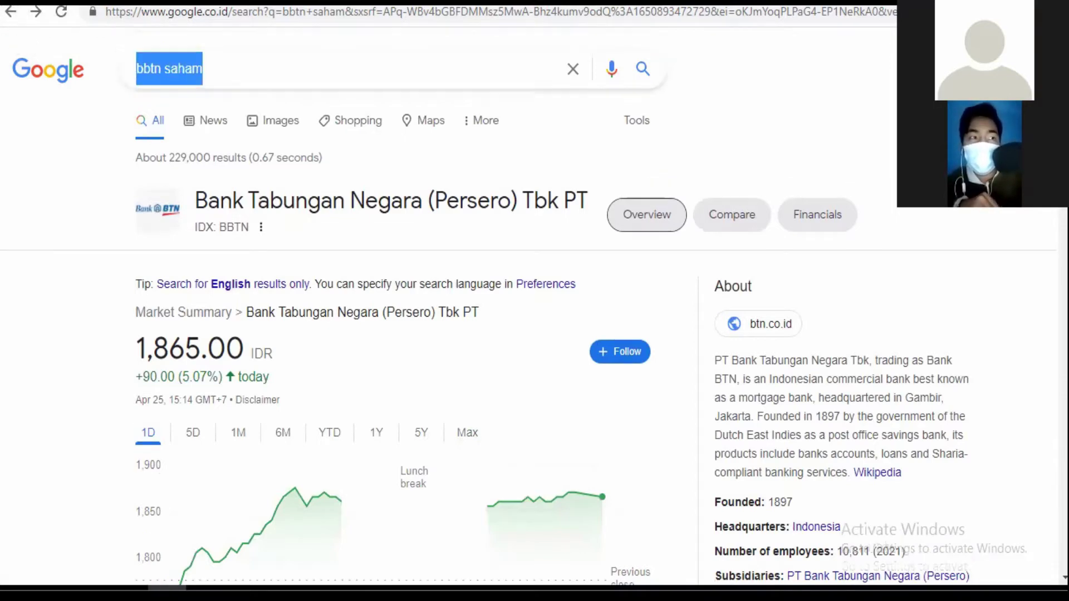
{"action": "type", "text": "goto"}
{"action": "key", "text": "Return"}
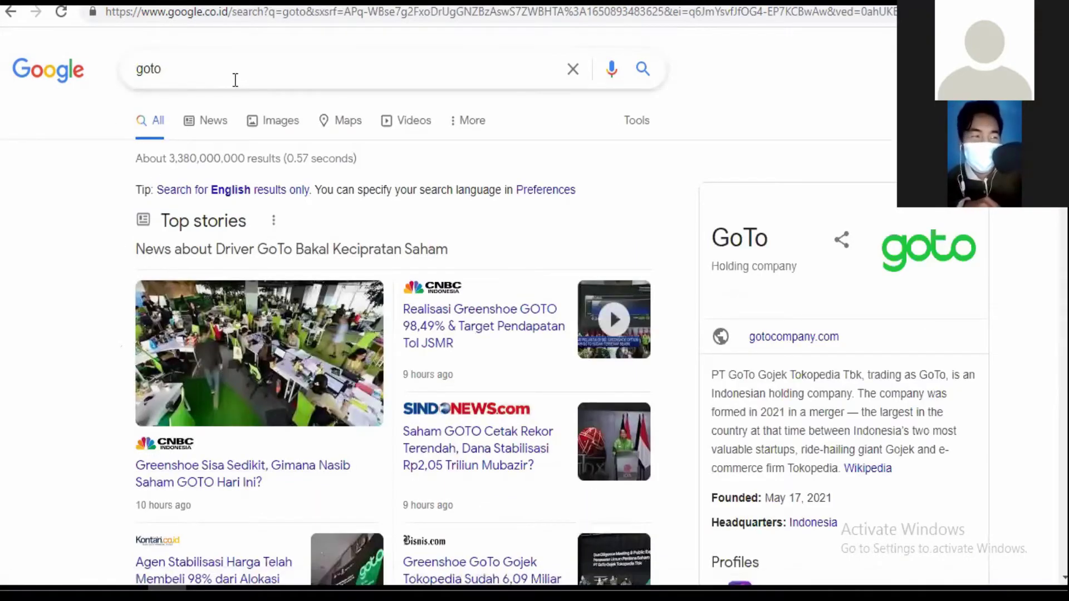
{"action": "type", "text": "saham"}
{"action": "key", "text": "Return"}
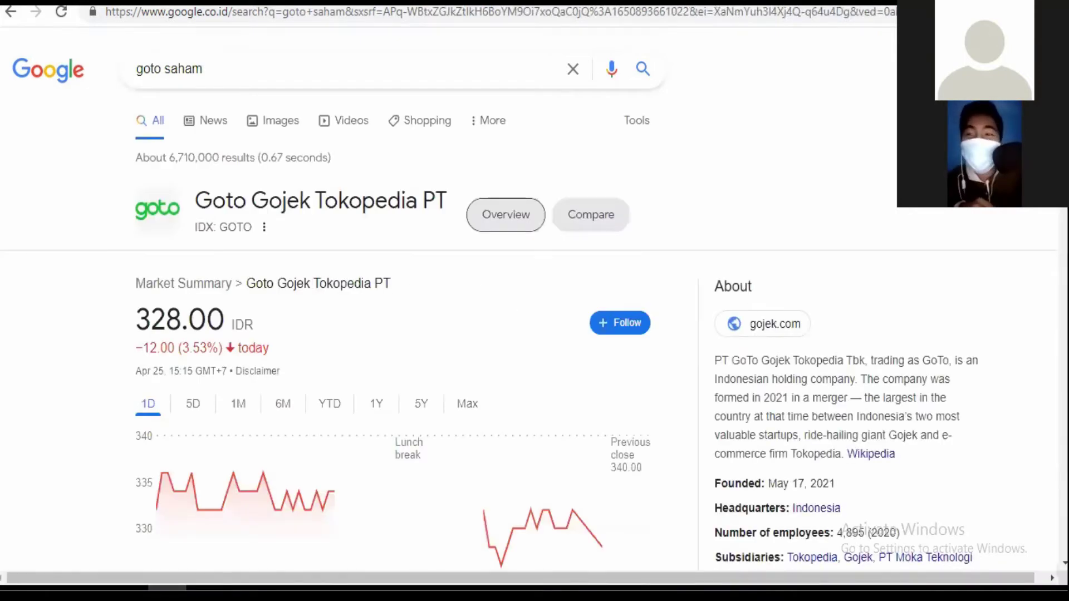
View the Goto Gojek Tokopedia share price chart over its maximum time range and review the key figures below it.
{"action": "scroll", "coordinate": [446, 334], "scroll_direction": "down", "scroll_amount": 4}
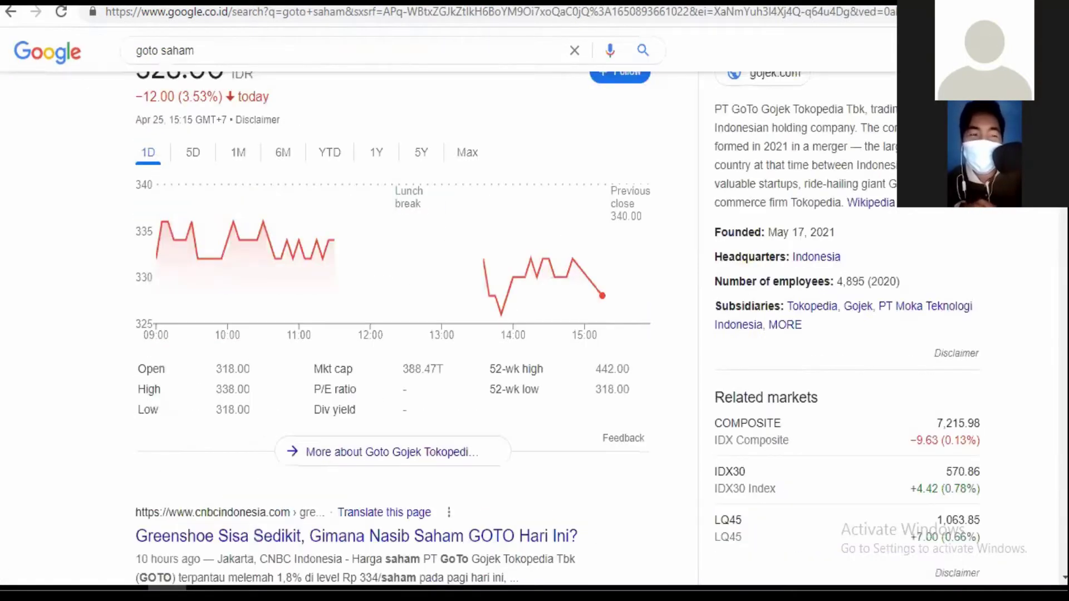
{"action": "left_click", "coordinate": [448, 170]}
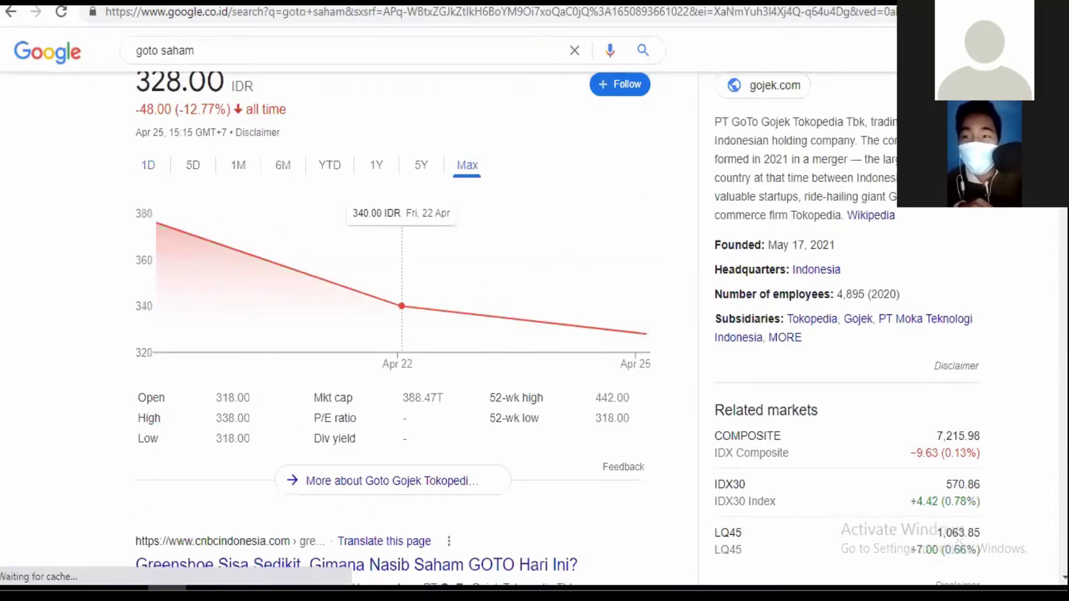
{"action": "scroll", "coordinate": [402, 306], "scroll_direction": "down", "scroll_amount": 2}
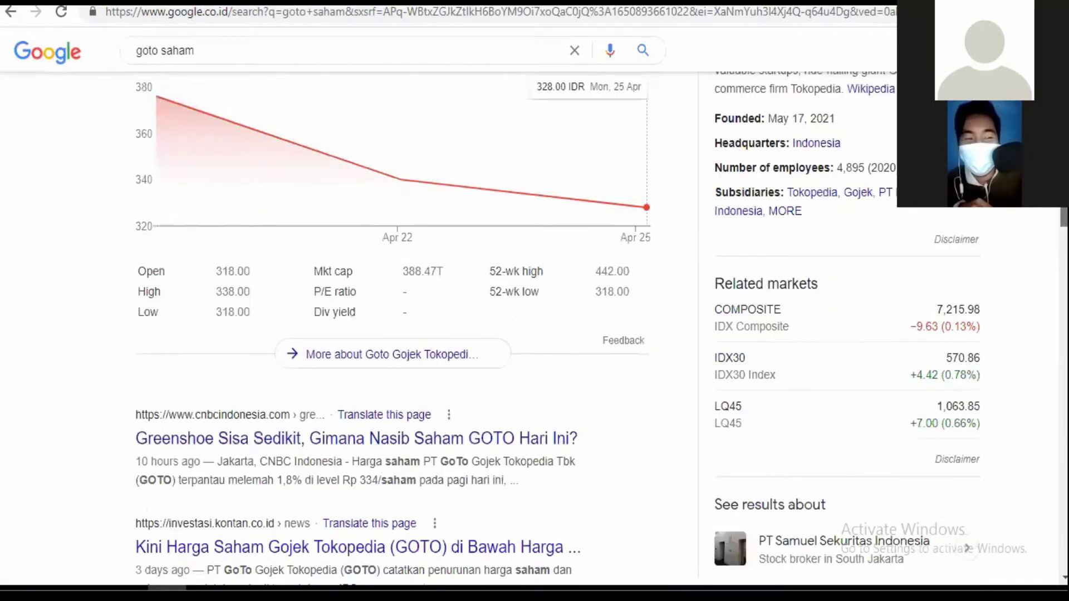
{"action": "scroll", "coordinate": [402, 306], "scroll_direction": "up", "scroll_amount": 2}
{"action": "scroll", "coordinate": [402, 306], "scroll_direction": "up", "scroll_amount": 1}
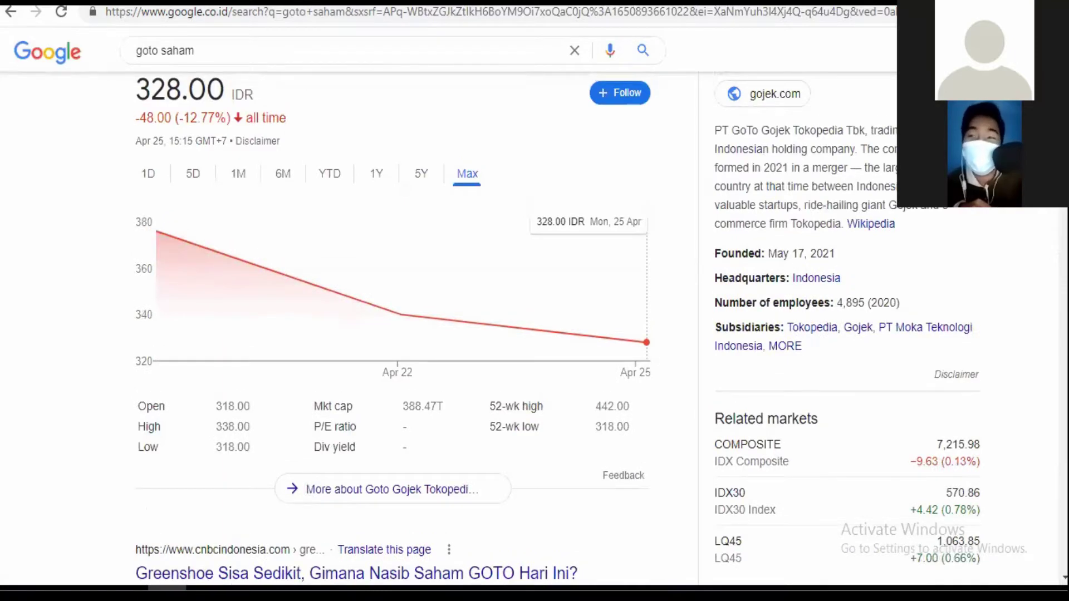
{"action": "scroll", "coordinate": [390, 334], "scroll_direction": "up", "scroll_amount": 2}
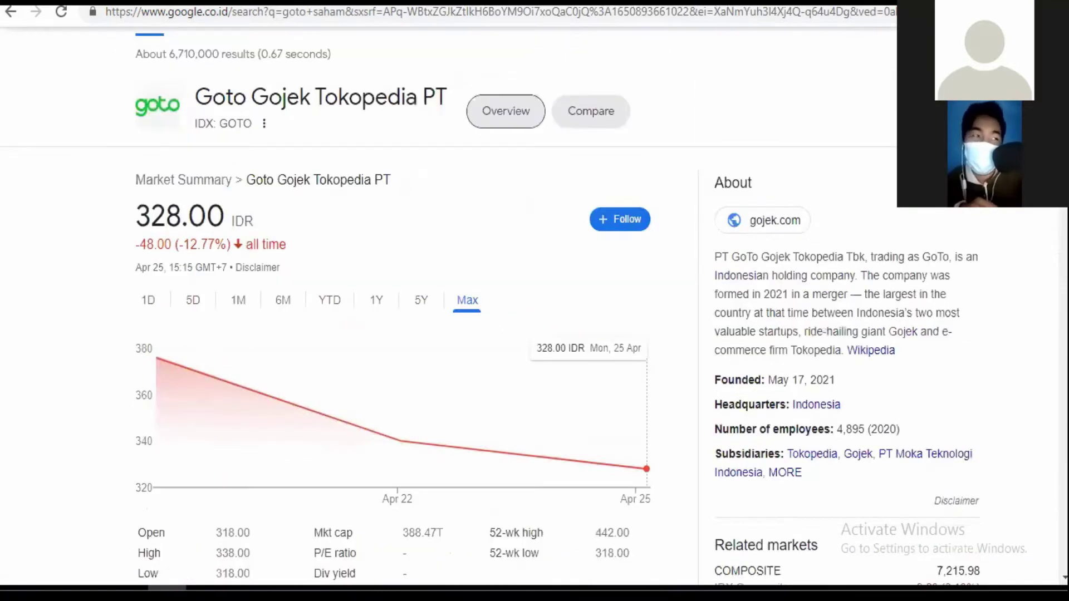
Return to the earlier "bbtn saham" search results.
{"action": "left_click", "coordinate": [10, 12]}
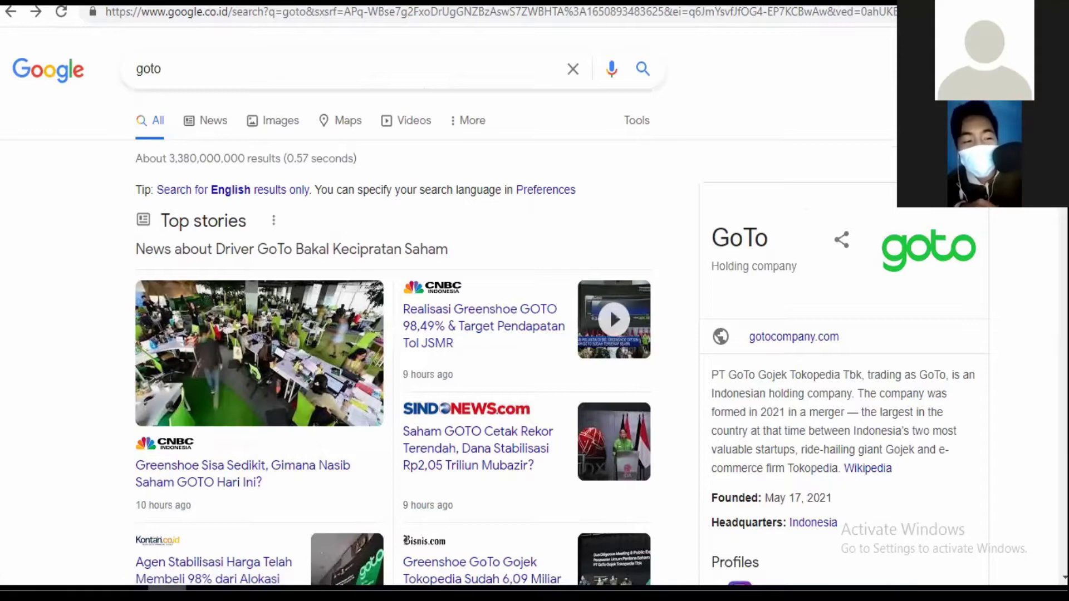
{"action": "mouse_move", "coordinate": [167, 588]}
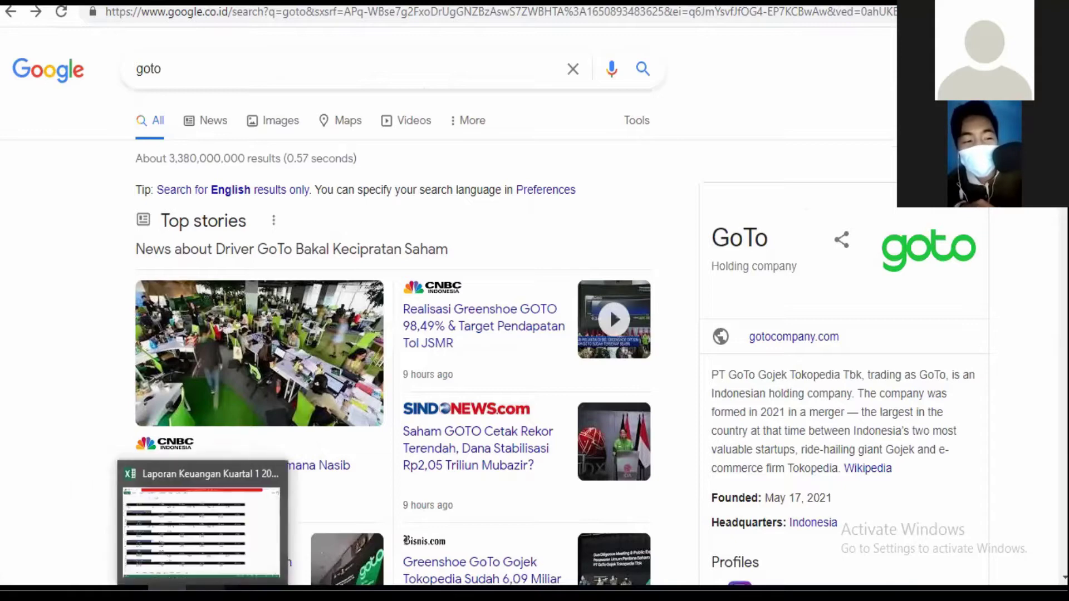
{"action": "left_click", "coordinate": [10, 12]}
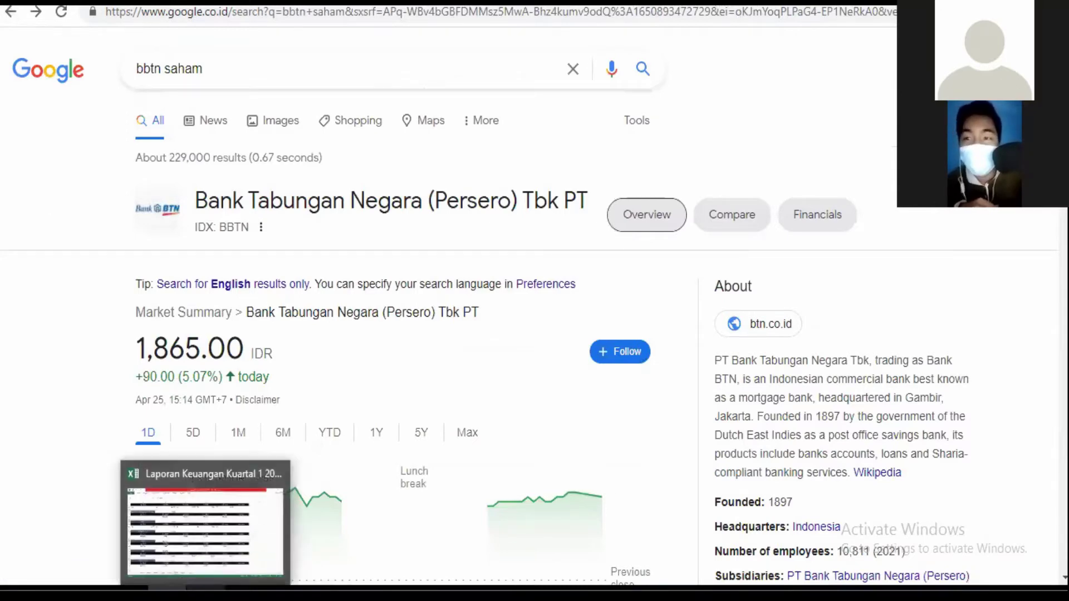
Switch to the Excel financial report and examine the Q1 2019 and Q1 2020 Ekuitas values and the Q1 2020 percentage change on the BBTN sheet.
{"action": "left_click", "coordinate": [205, 593]}
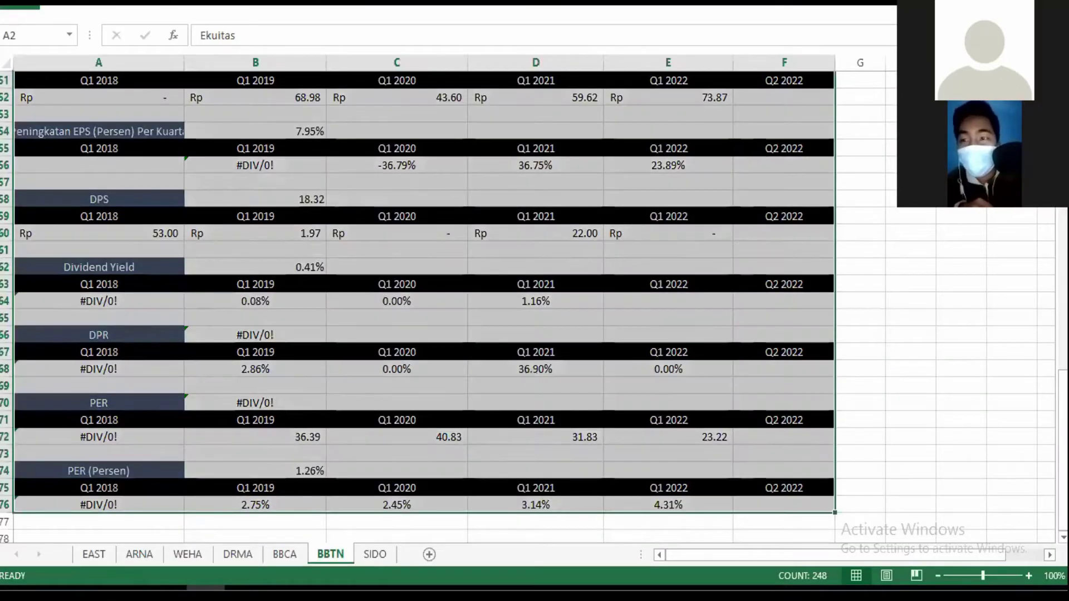
{"action": "left_click", "coordinate": [981, 365]}
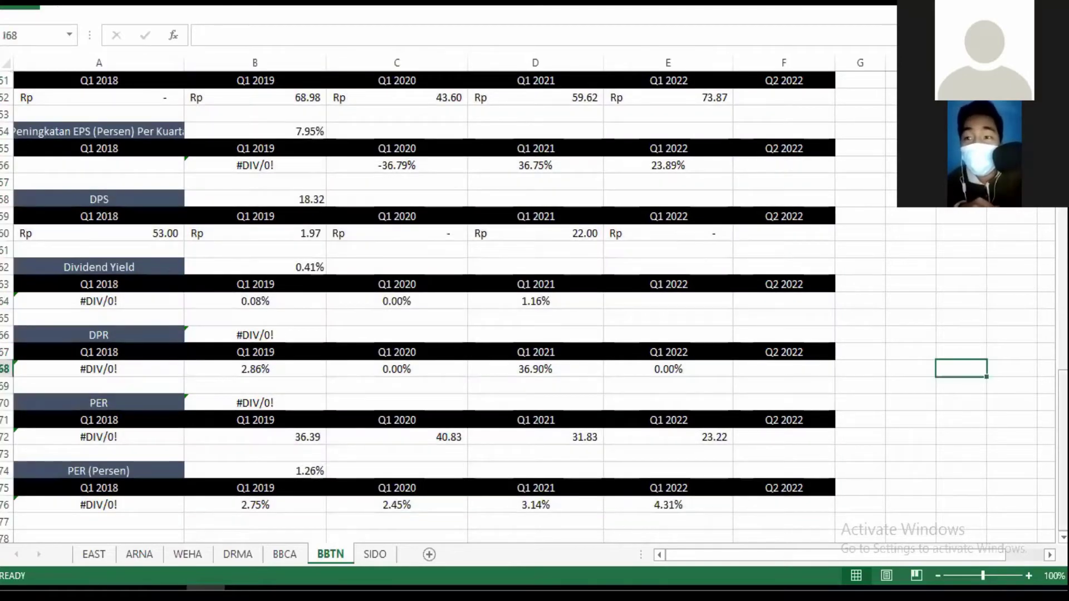
{"action": "left_click_drag", "start_coordinate": [1062, 450], "coordinate": [1062, 367]}
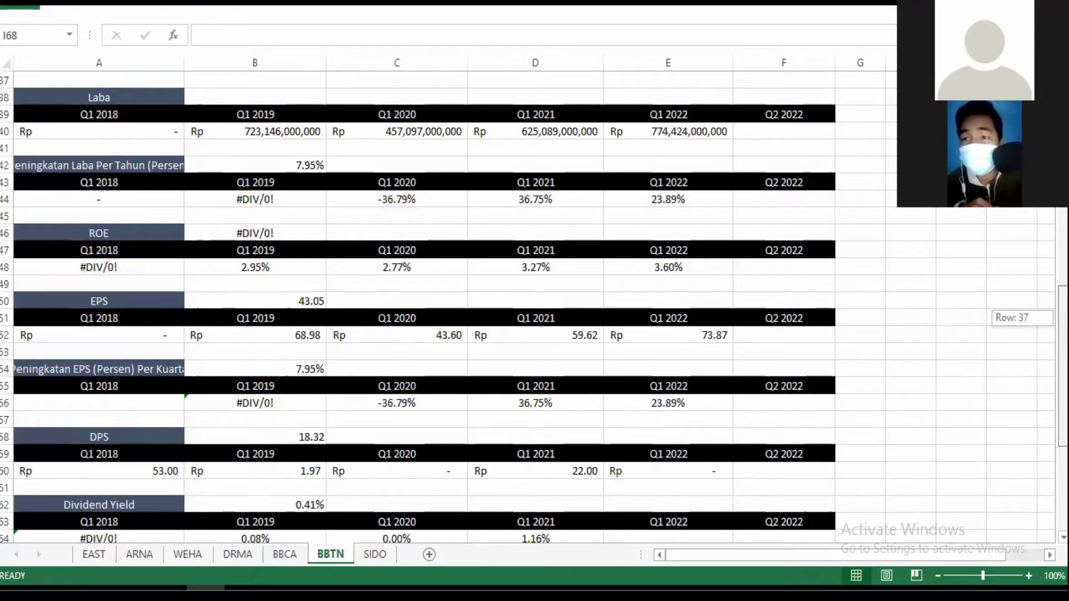
{"action": "left_click_drag", "start_coordinate": [1062, 317], "coordinate": [1062, 220]}
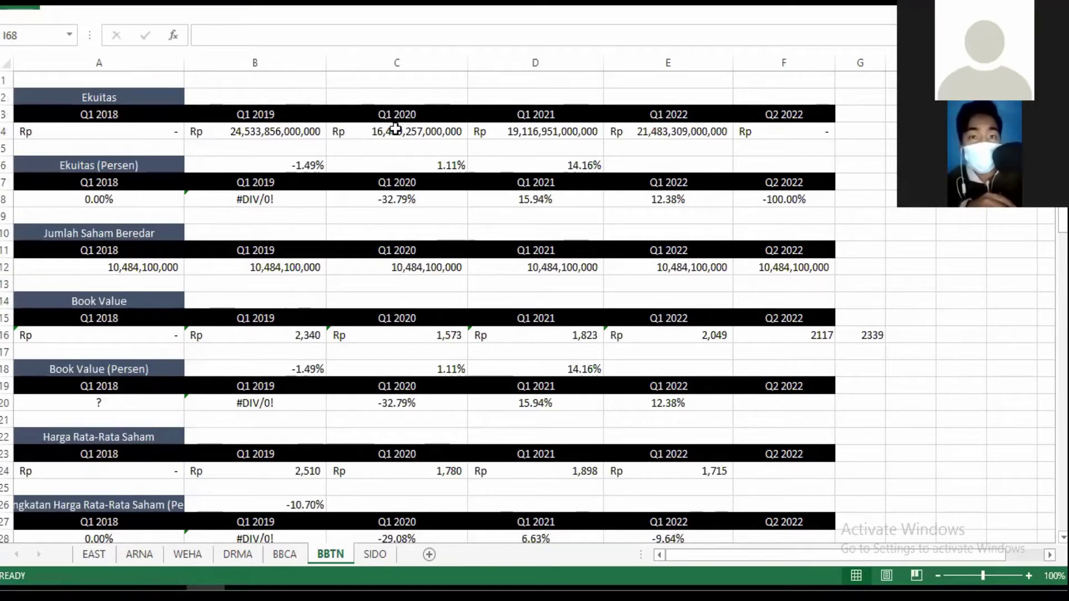
{"action": "left_click", "coordinate": [261, 136]}
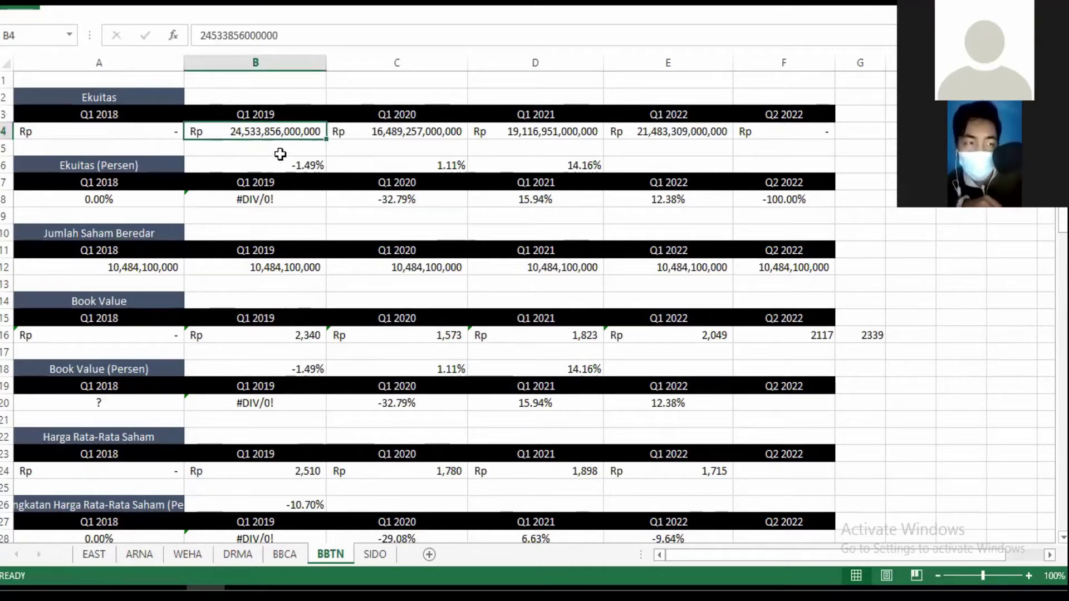
{"action": "left_click", "coordinate": [391, 134]}
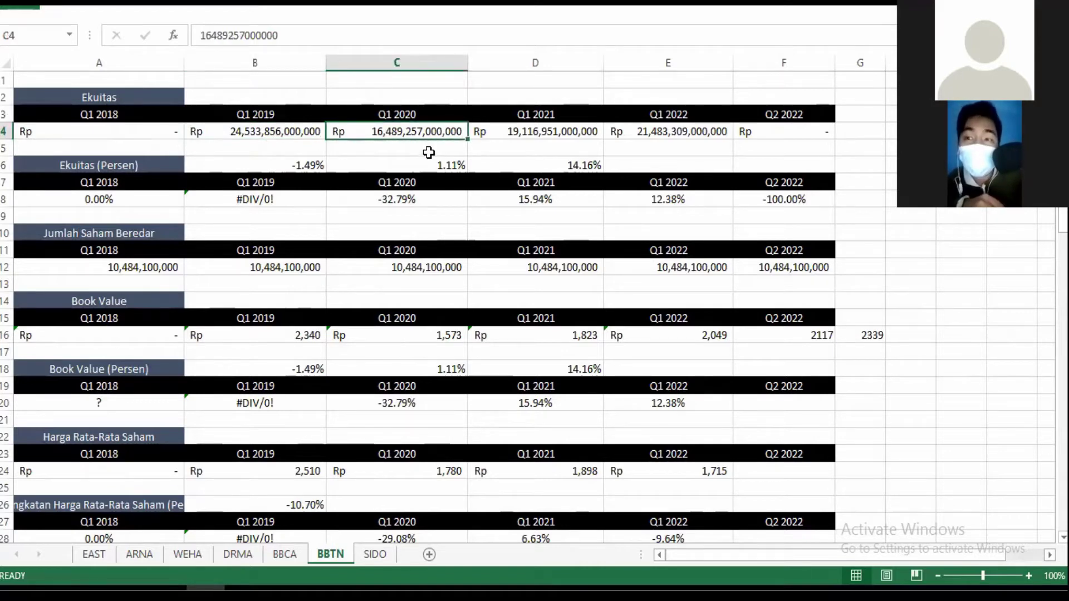
{"action": "left_click", "coordinate": [394, 201]}
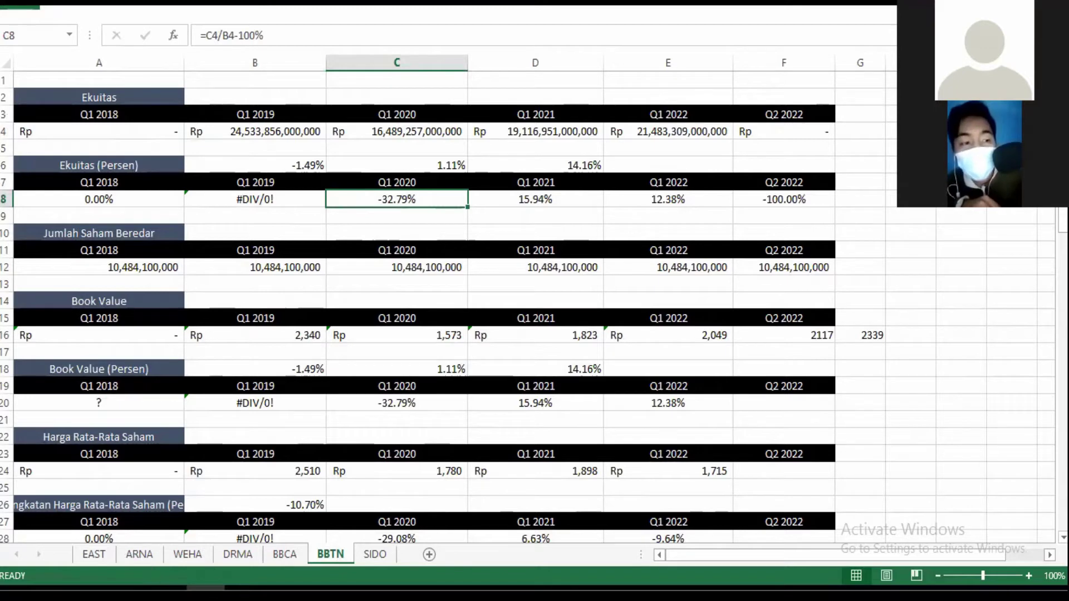
Switch to the browser and view the Bank Tabungan Negara share price chart over five years, then over its maximum range.
{"action": "left_click", "coordinate": [167, 589]}
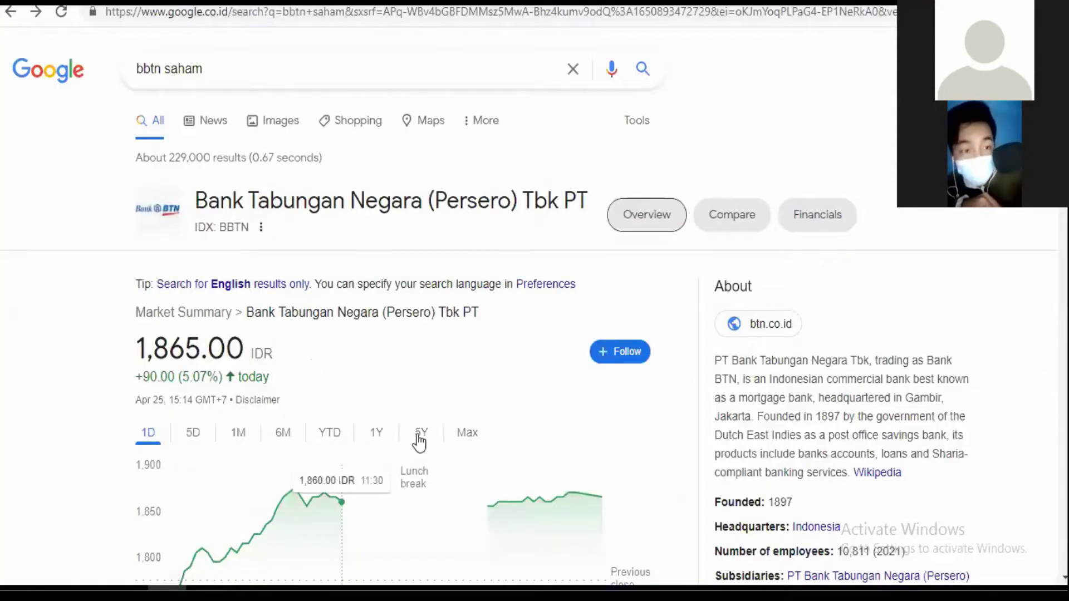
{"action": "left_click", "coordinate": [420, 435]}
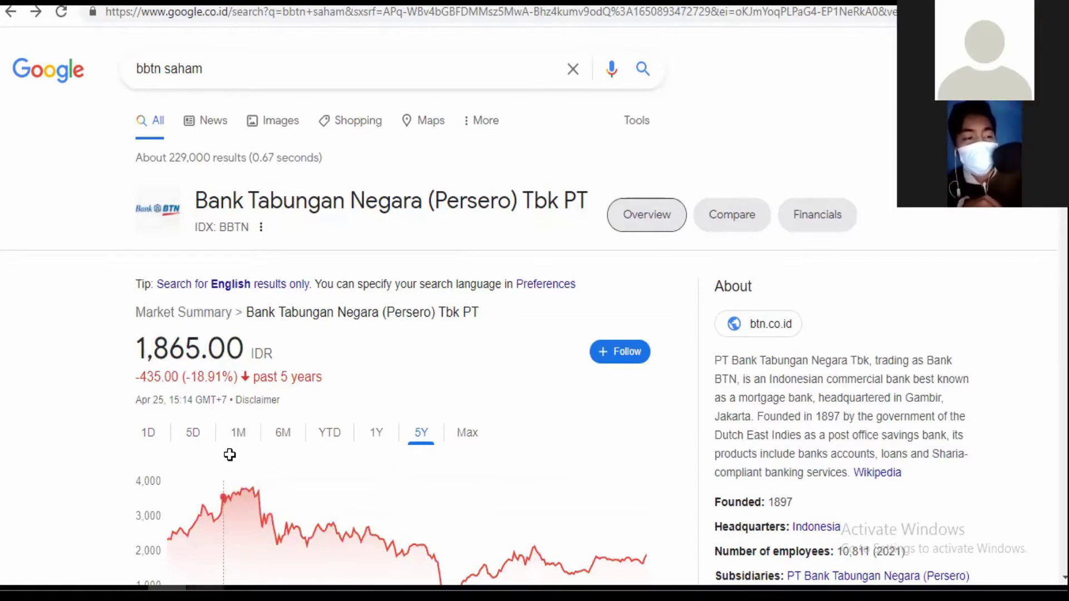
{"action": "key", "text": "alt+Tab"}
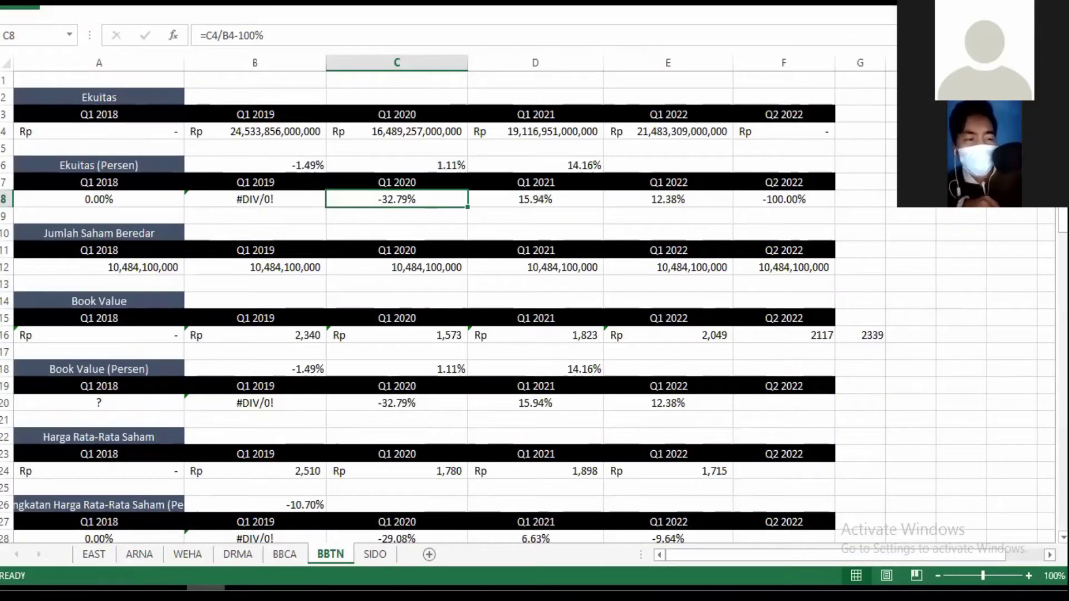
{"action": "key", "text": "alt+Tab"}
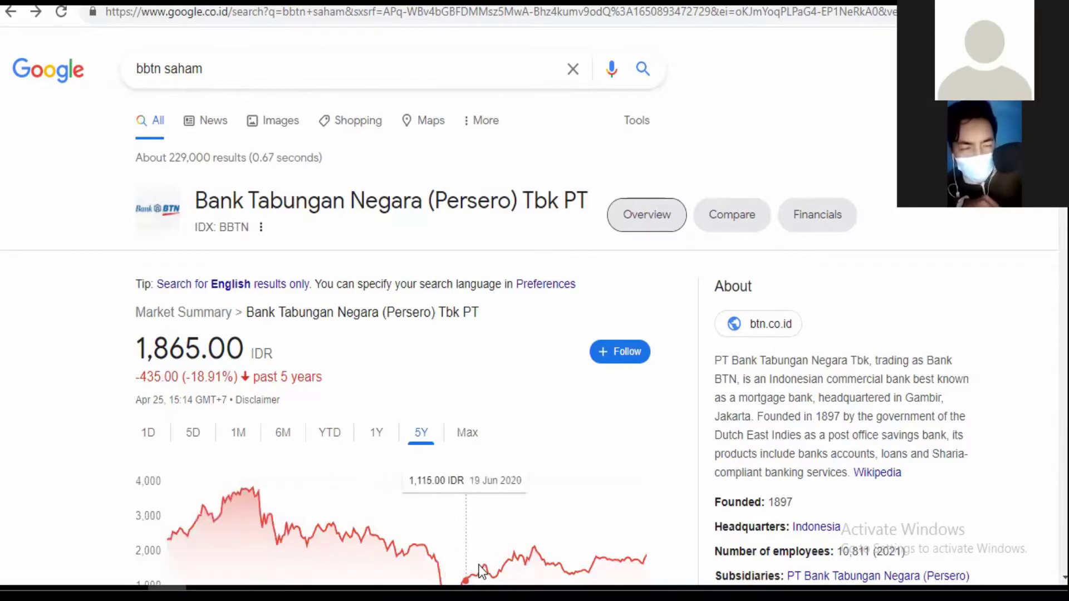
{"action": "left_click", "coordinate": [469, 433]}
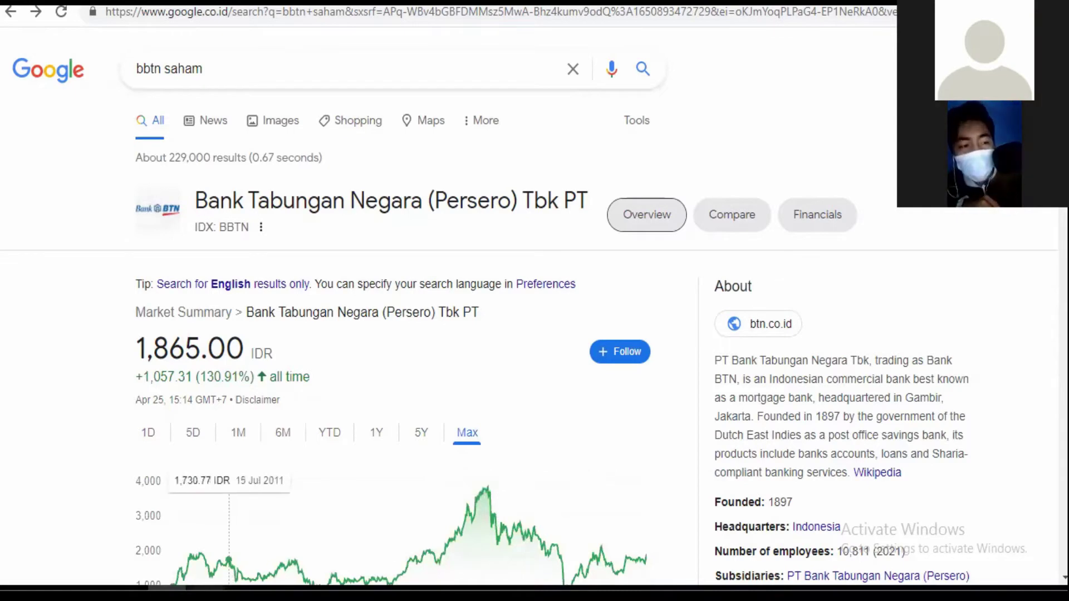
Switch back to Excel and compare BBTN's Q1 2021 Ekuitas and its percentage change with the Q1 2019 Ekuitas.
{"action": "key", "text": "alt+Tab"}
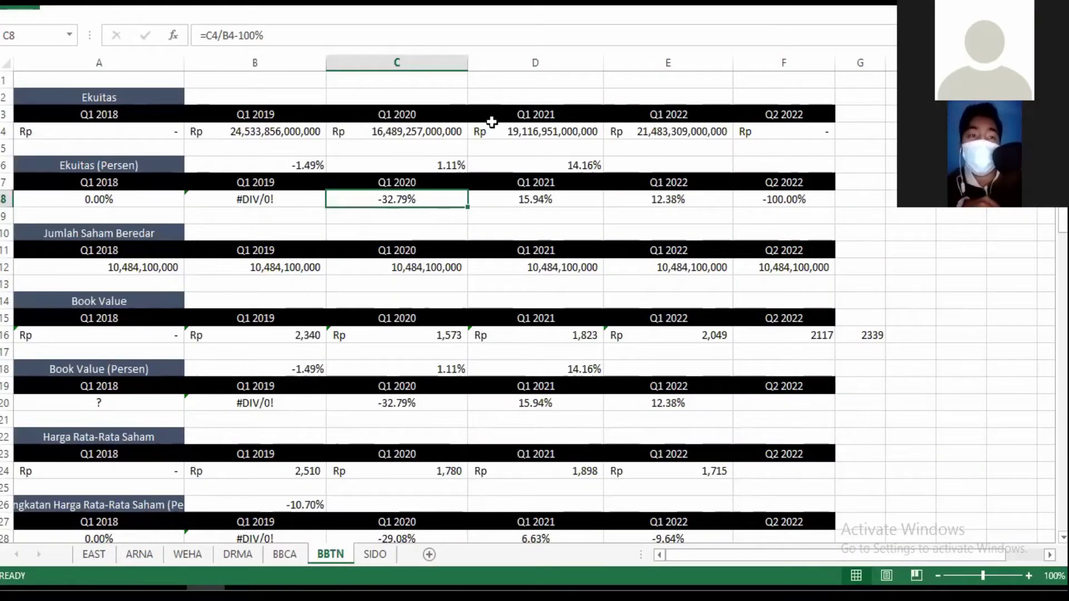
{"action": "left_click", "coordinate": [543, 199]}
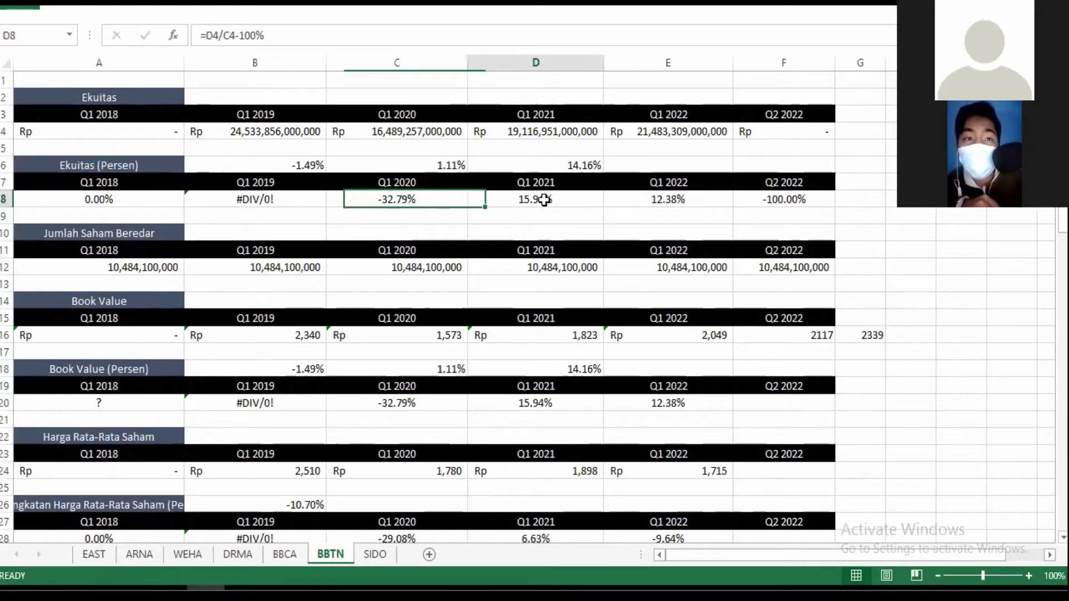
{"action": "left_click", "coordinate": [571, 125]}
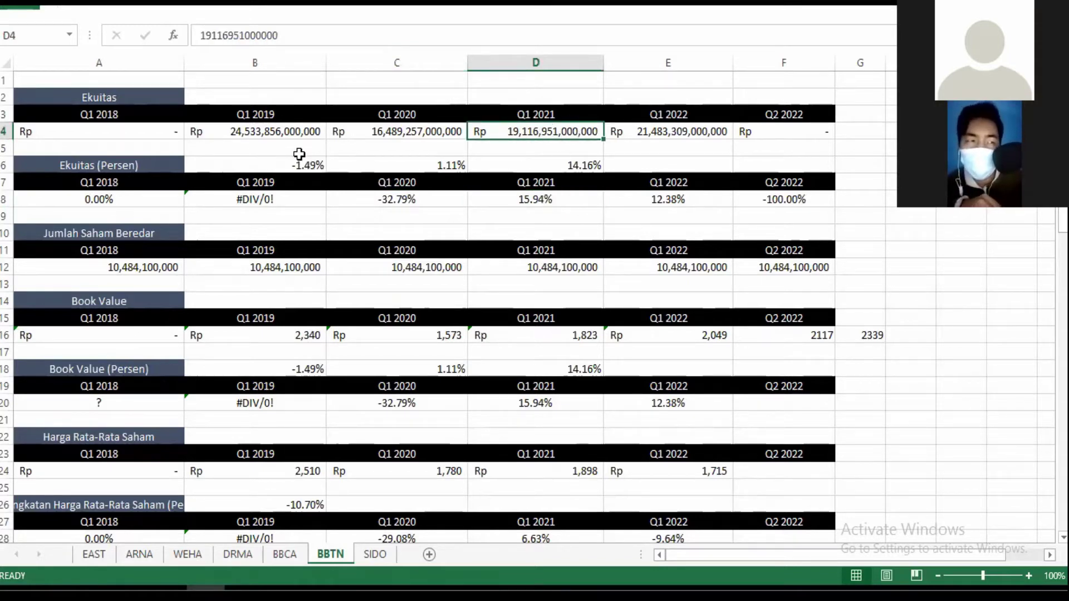
{"action": "left_click", "coordinate": [280, 132]}
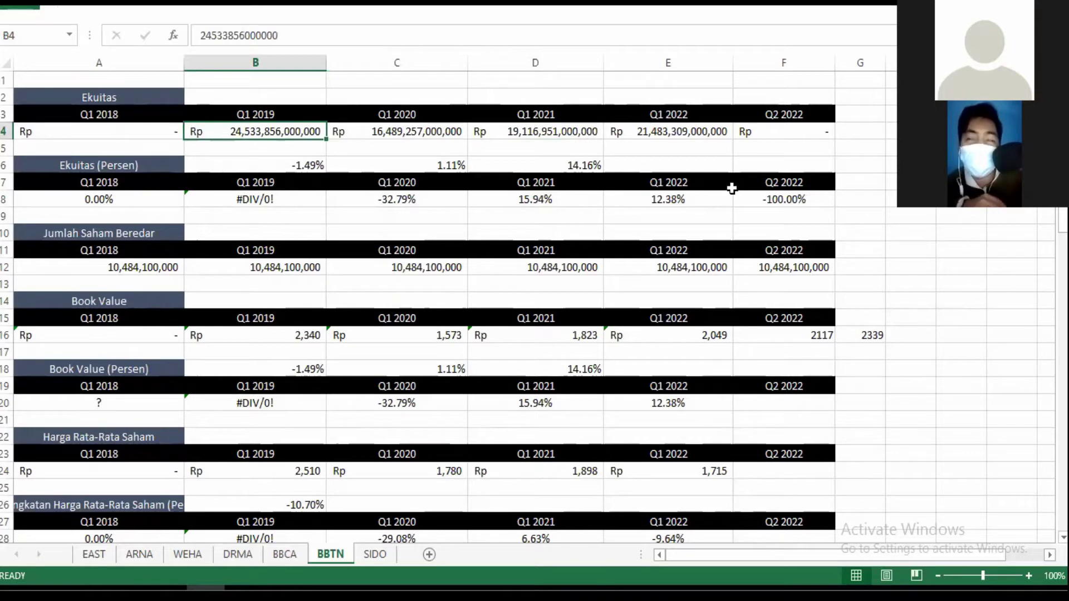
Examine BBTN's Q1 2022 Ekuitas, comparing its percentage change with Q1 2021 and its amount with Q1 2019.
{"action": "left_click_drag", "start_coordinate": [1062, 221], "coordinate": [1062, 235]}
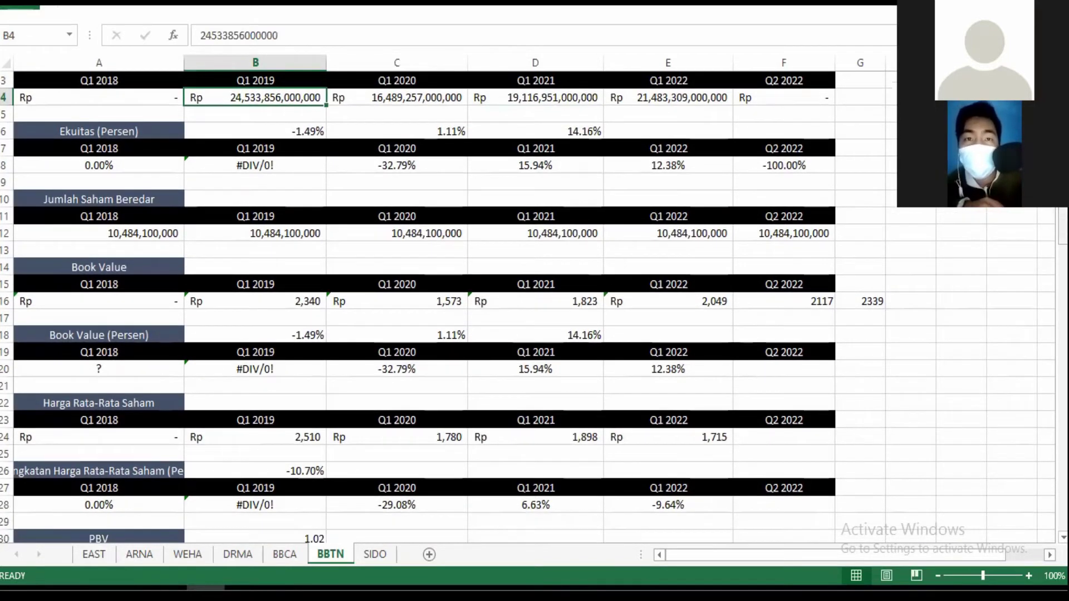
{"action": "left_click", "coordinate": [680, 165]}
{"action": "left_click", "coordinate": [693, 97]}
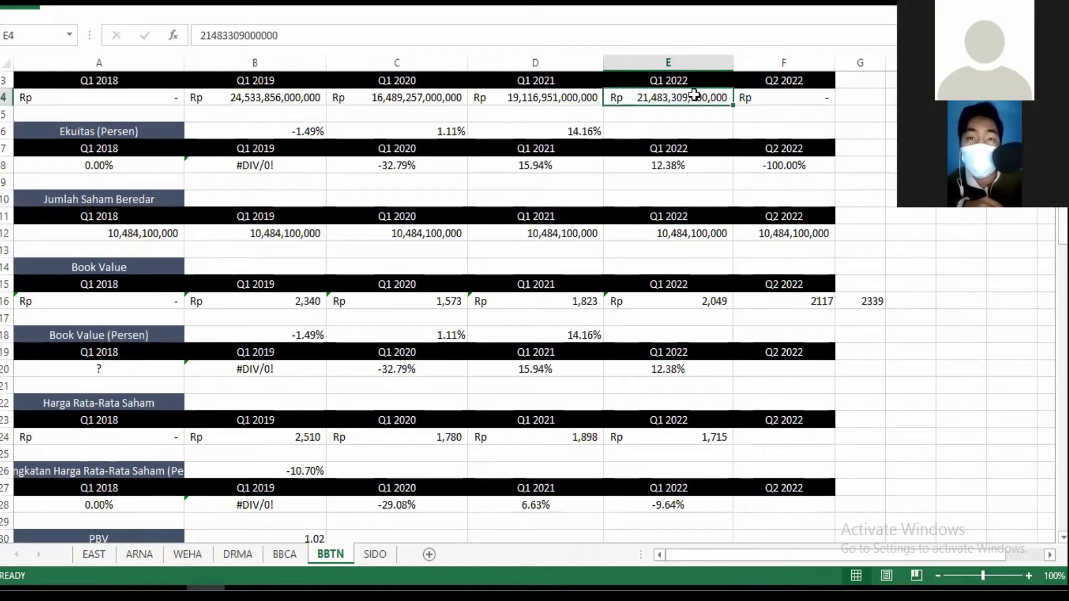
{"action": "left_click", "coordinate": [563, 161]}
{"action": "left_click", "coordinate": [637, 166]}
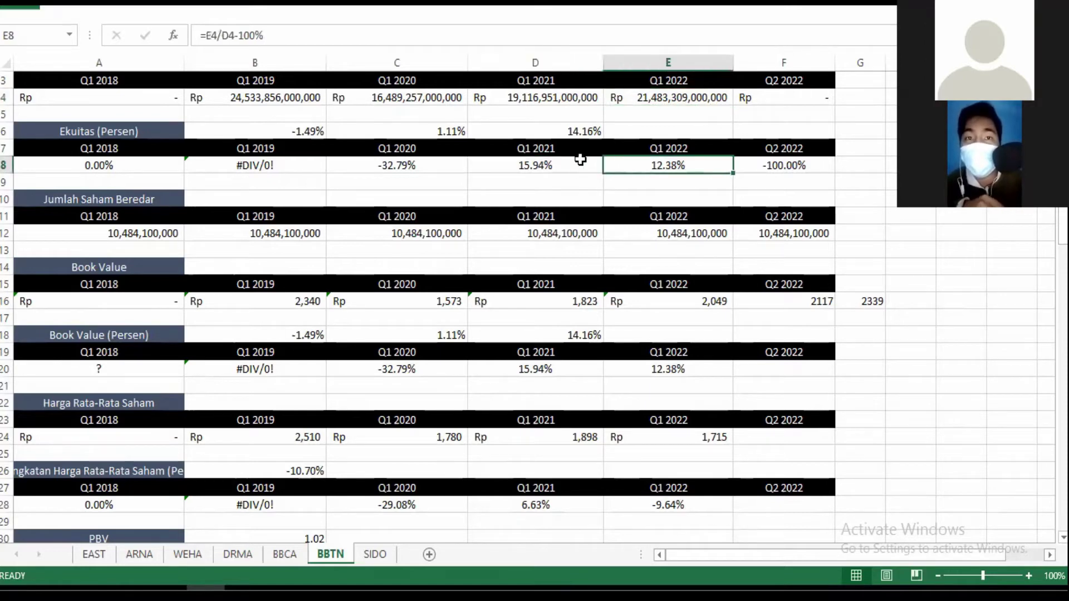
{"action": "left_click", "coordinate": [553, 163]}
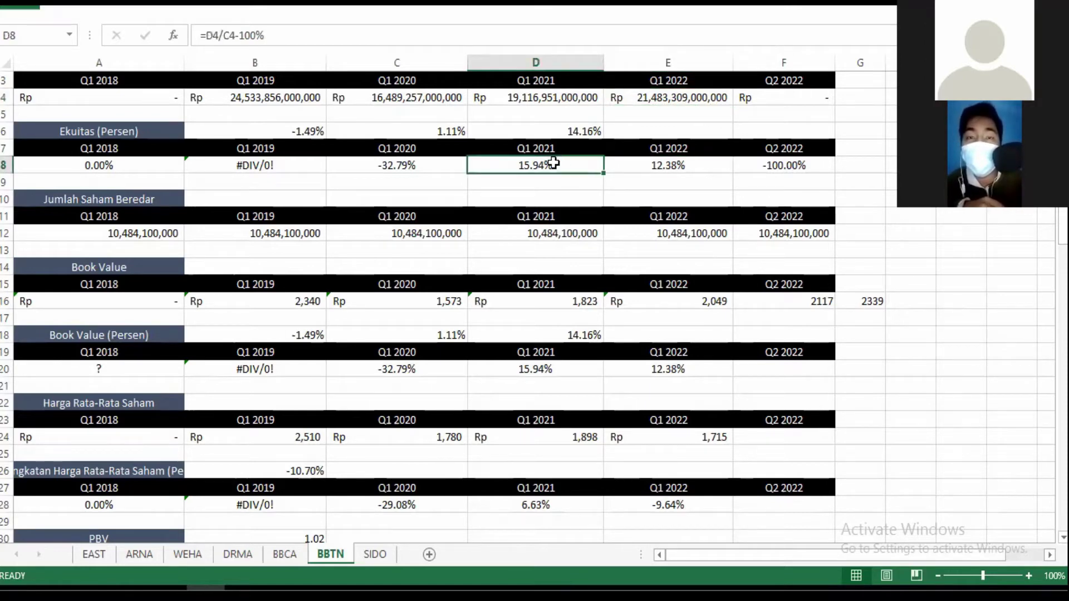
{"action": "left_click", "coordinate": [639, 161]}
{"action": "left_click", "coordinate": [554, 165]}
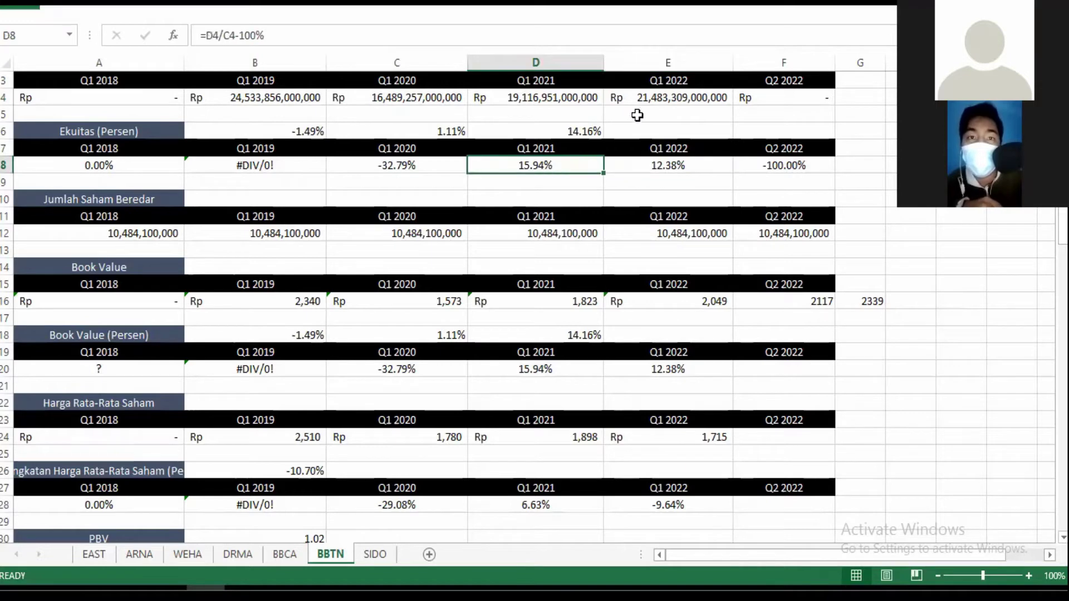
{"action": "left_click", "coordinate": [649, 102]}
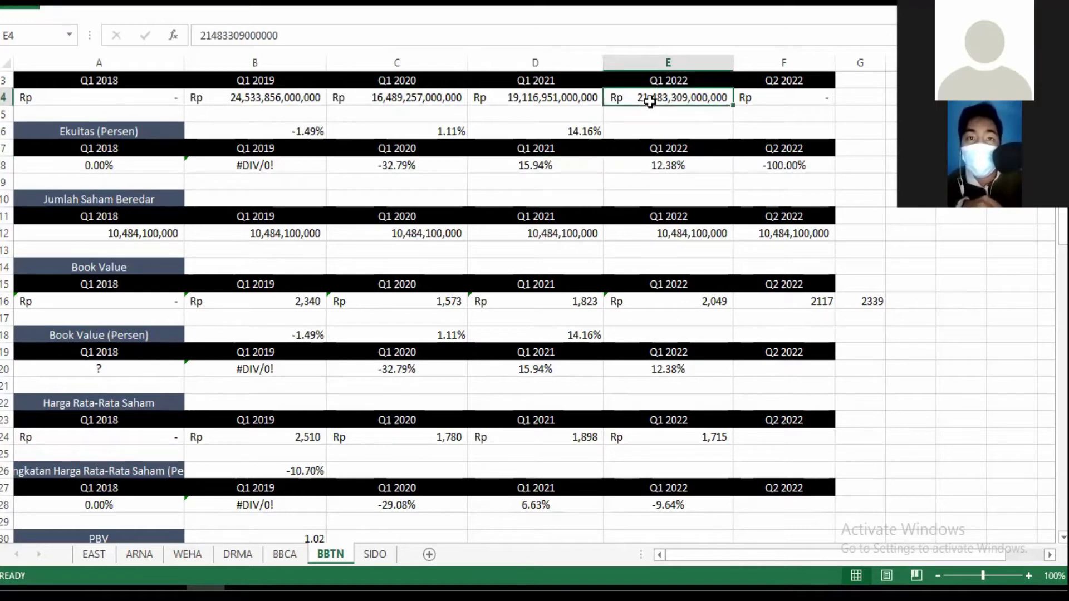
{"action": "left_click", "coordinate": [267, 102]}
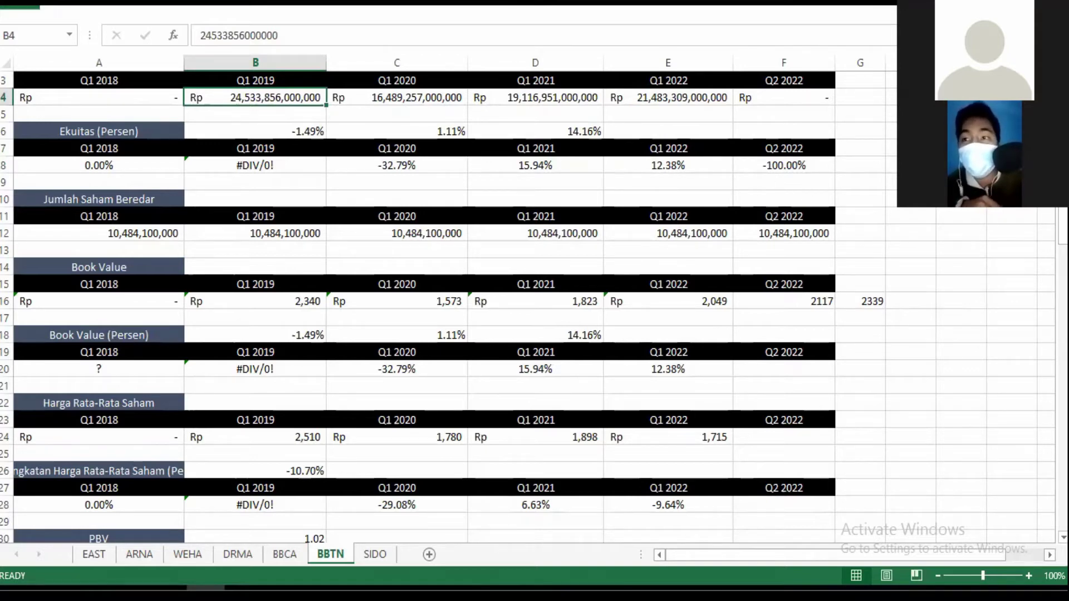
{"action": "scroll", "coordinate": [534, 306], "scroll_direction": "down", "scroll_amount": 1}
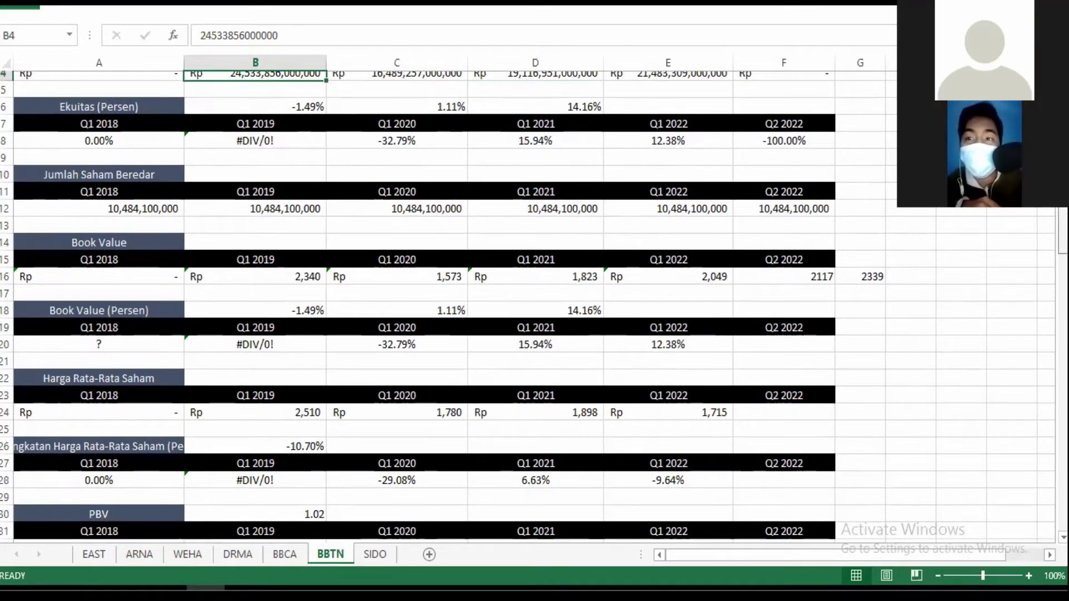
Examine BBTN's average Ekuitas (Persen) in B6 and compare it with the Q1 2020 percentage change.
{"action": "scroll", "coordinate": [534, 306], "scroll_direction": "up", "scroll_amount": 1}
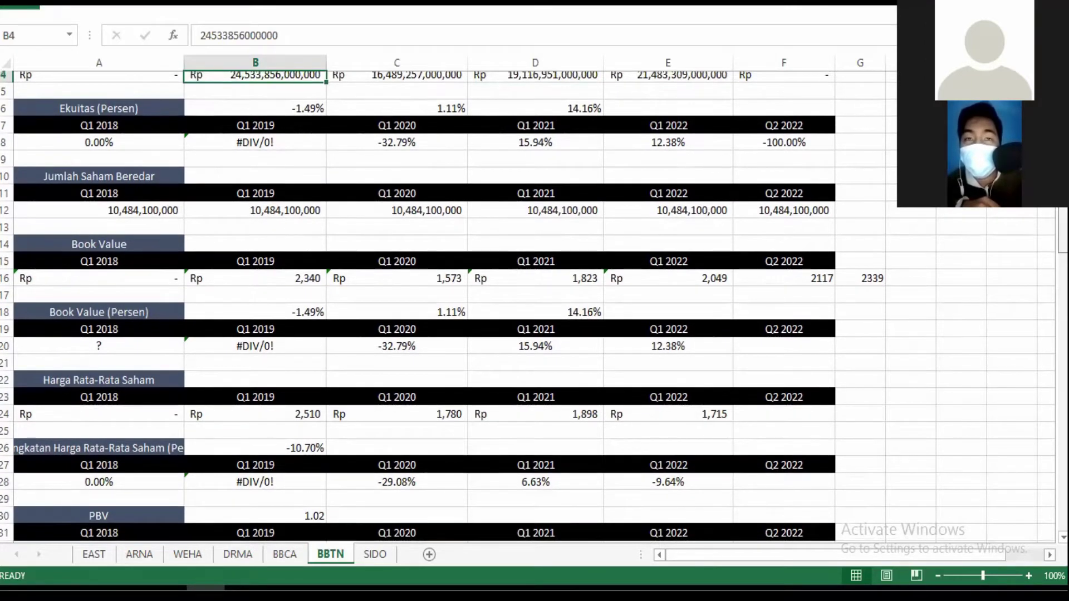
{"action": "scroll", "coordinate": [534, 306], "scroll_direction": "up", "scroll_amount": 1}
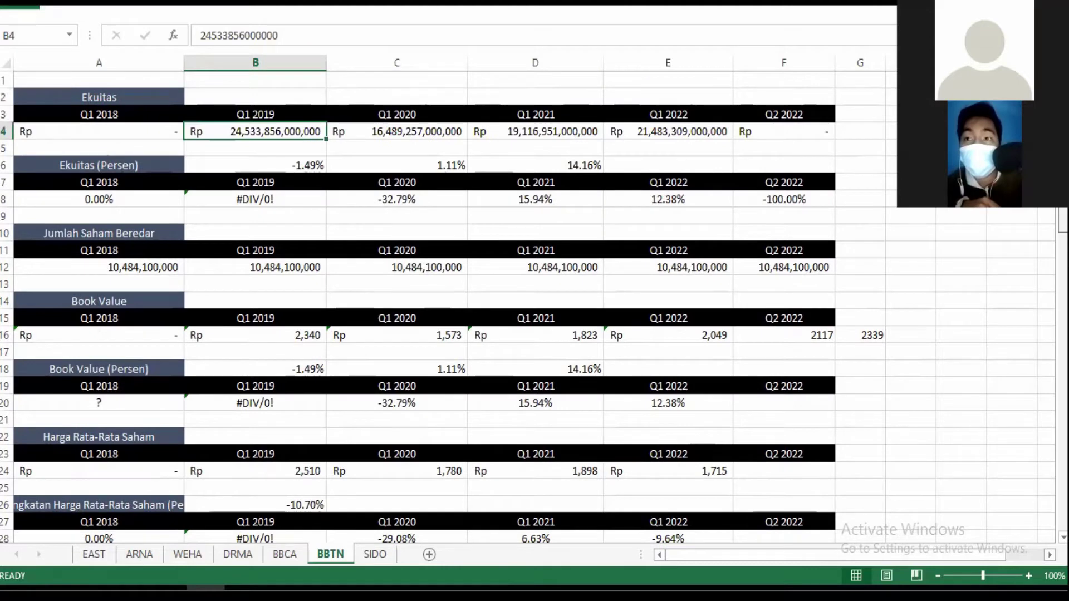
{"action": "scroll", "coordinate": [534, 306], "scroll_direction": "down", "scroll_amount": 1}
{"action": "scroll", "coordinate": [534, 306], "scroll_direction": "down", "scroll_amount": 1}
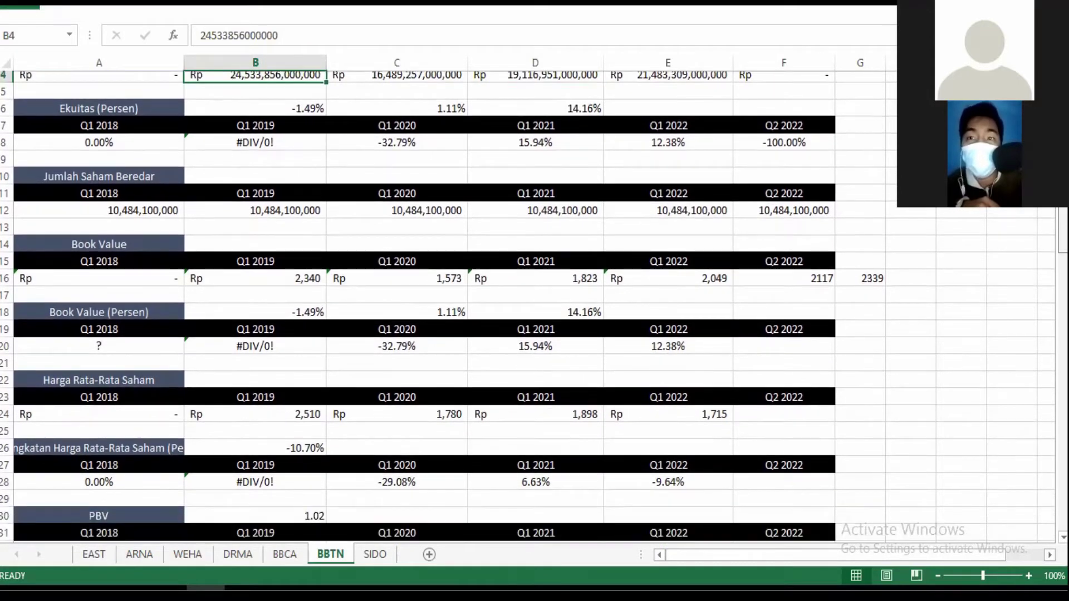
{"action": "scroll", "coordinate": [534, 306], "scroll_direction": "up", "scroll_amount": 1}
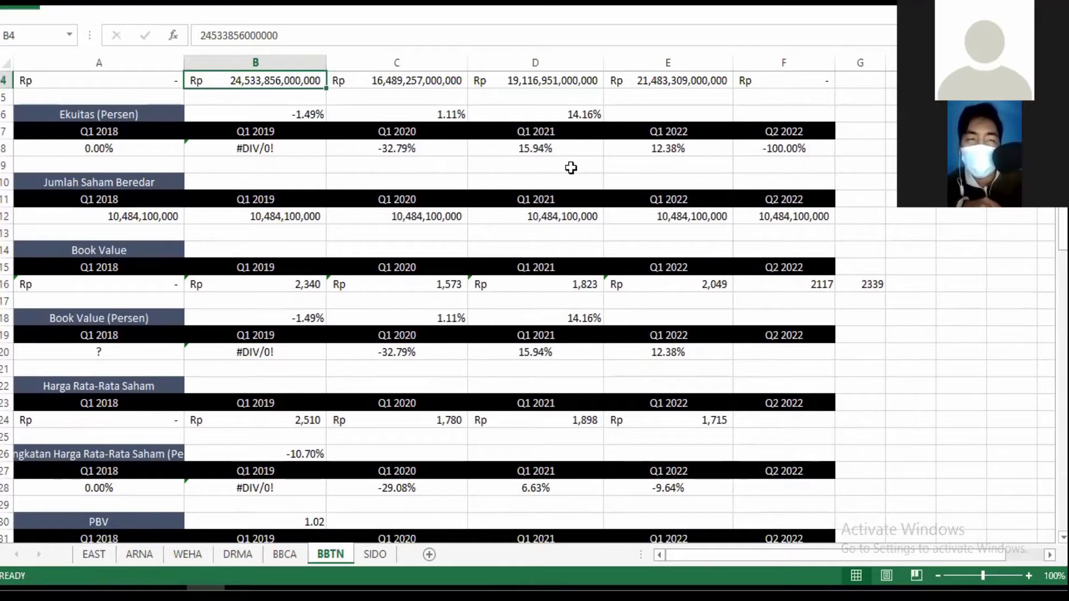
{"action": "left_click", "coordinate": [305, 113]}
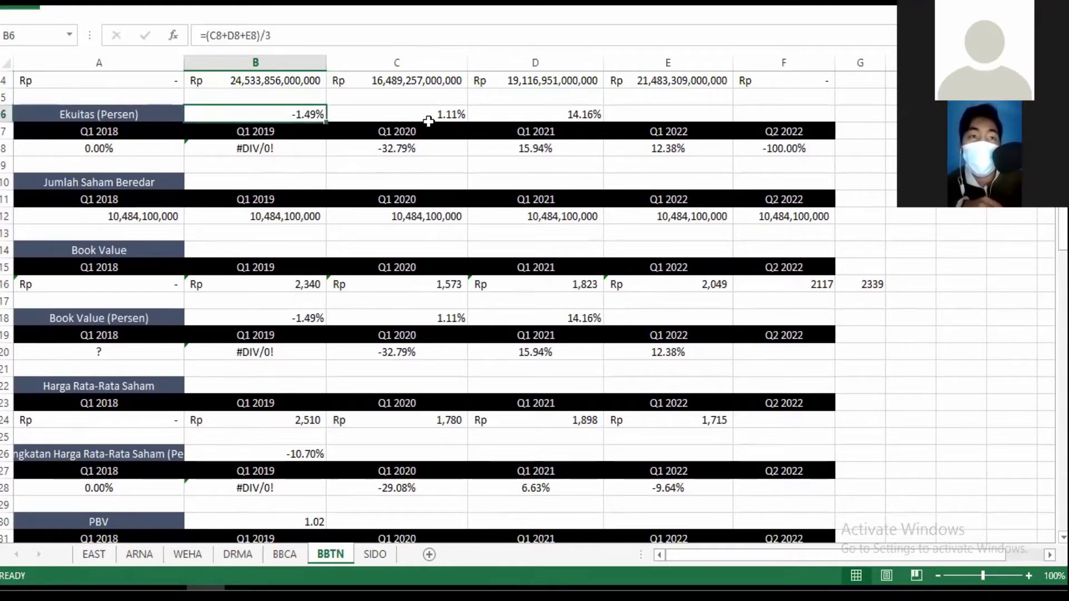
{"action": "left_click", "coordinate": [435, 152]}
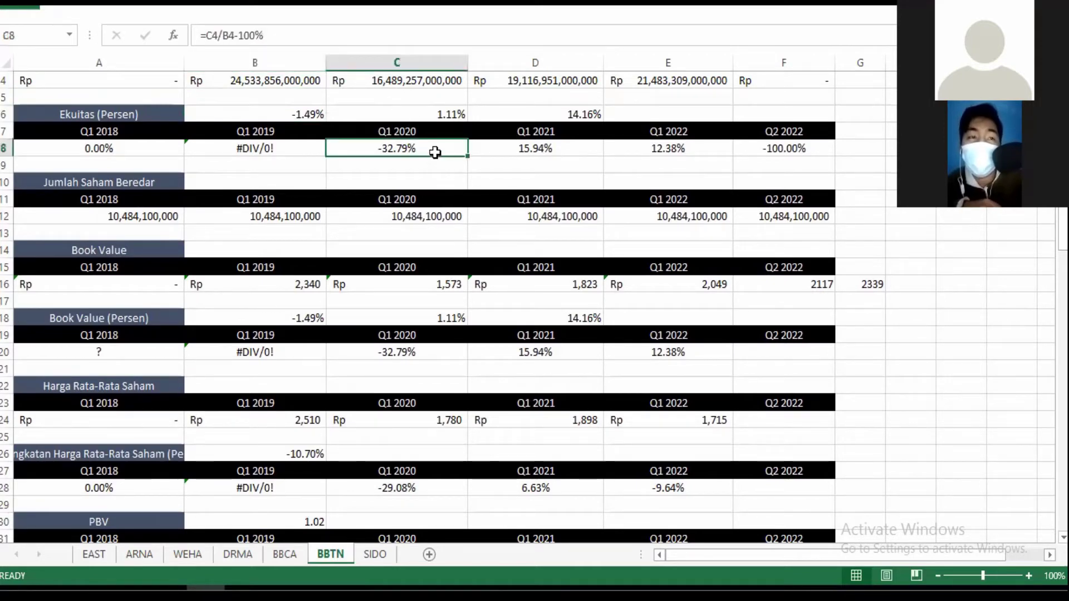
{"action": "left_click", "coordinate": [302, 109]}
{"action": "left_click", "coordinate": [404, 146]}
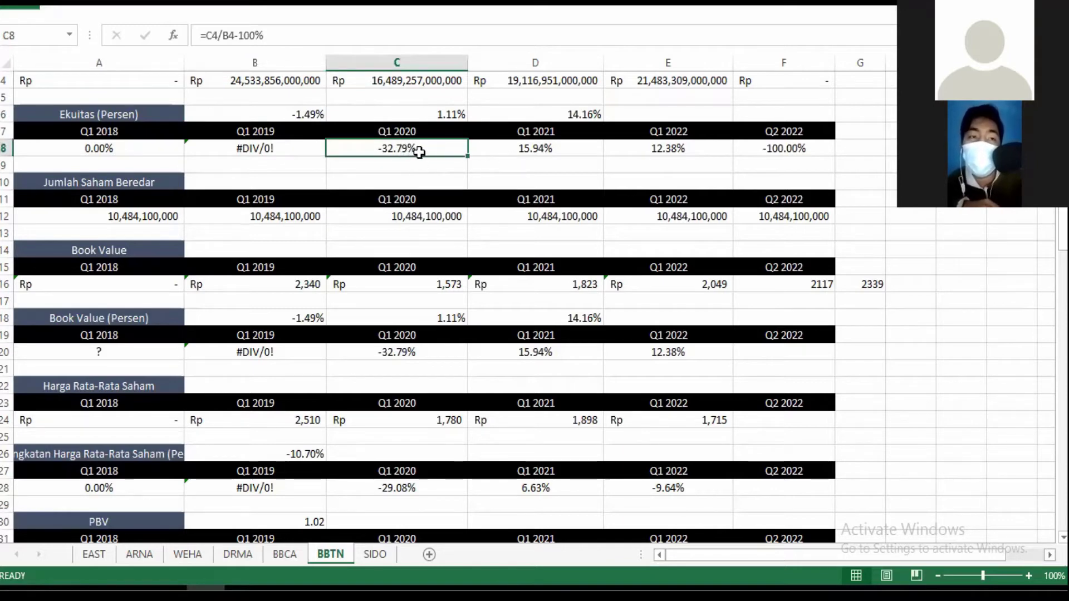
Compare the Q1 2021 and Q1 2022 Ekuitas percentage changes with the growth figures in D6 and C6.
{"action": "left_click", "coordinate": [543, 148]}
{"action": "left_click", "coordinate": [666, 147]}
{"action": "left_click", "coordinate": [569, 144]}
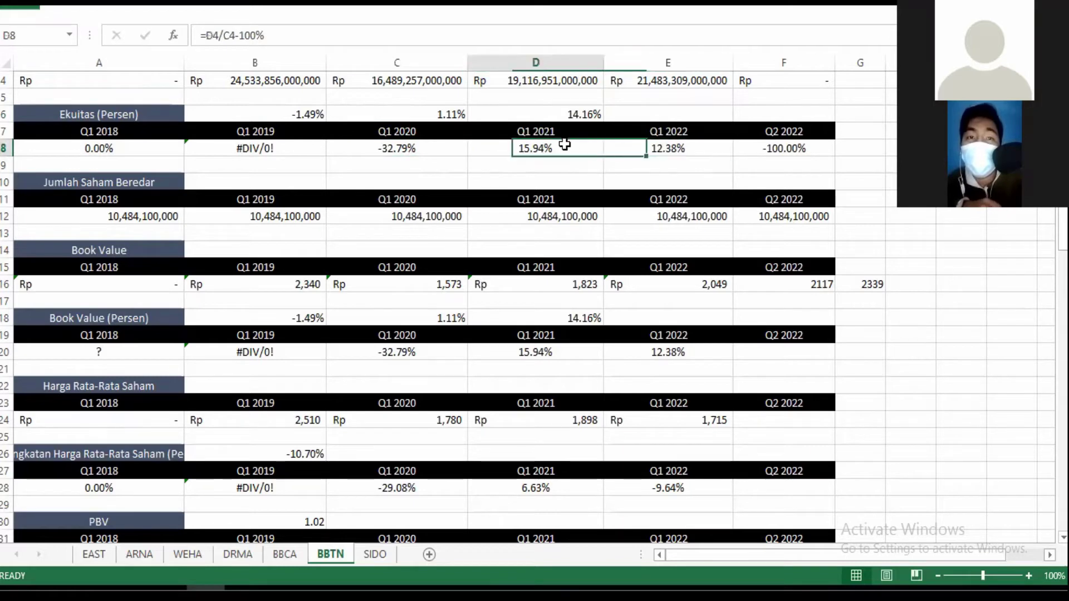
{"action": "left_click", "coordinate": [579, 117]}
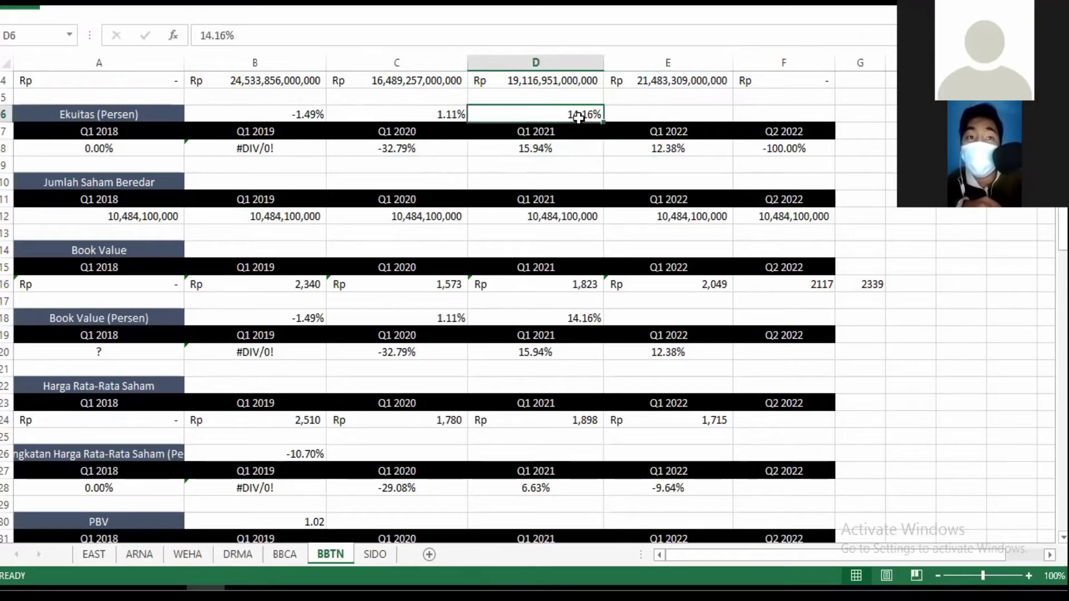
{"action": "left_click", "coordinate": [646, 145]}
{"action": "left_click", "coordinate": [565, 148]}
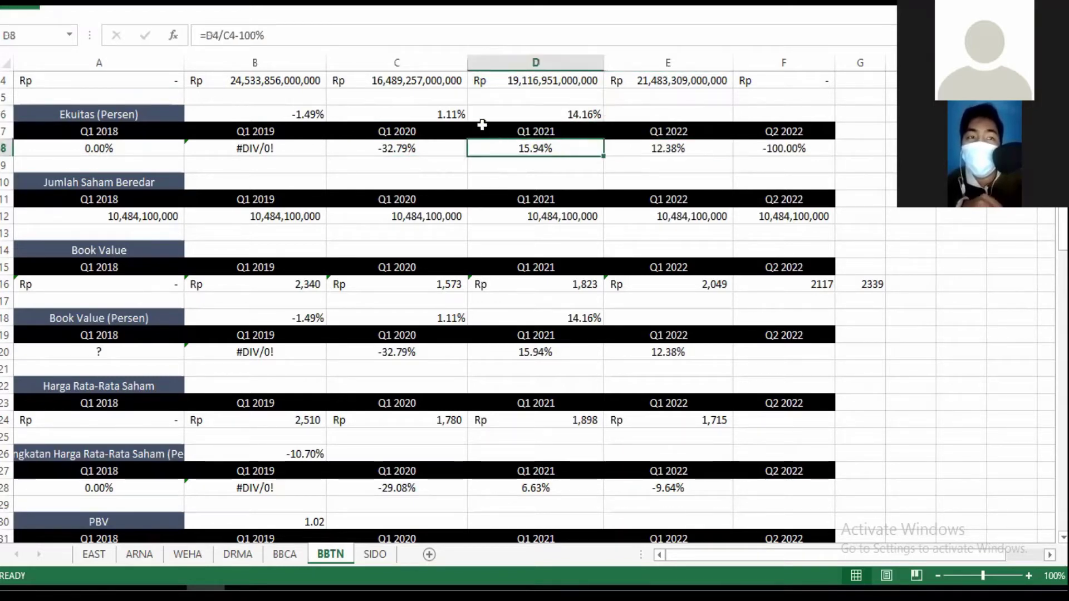
{"action": "left_click", "coordinate": [451, 114]}
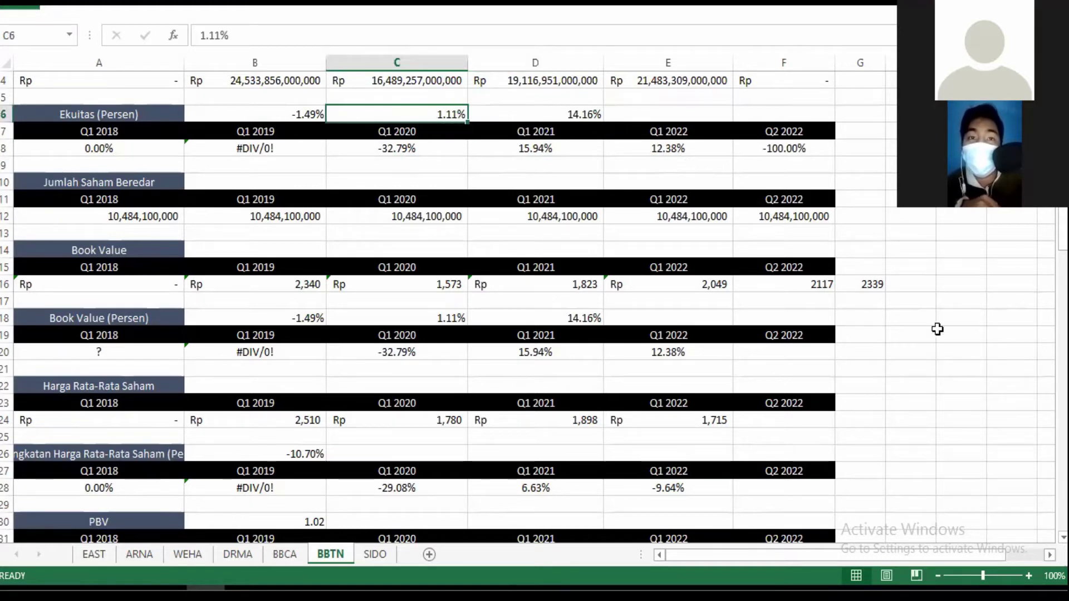
Check the Q1 2022 Jumlah Saham Beredar and examine the Book Value figures from Q1 2019 to Q1 2022.
{"action": "left_click_drag", "start_coordinate": [1061, 225], "coordinate": [1061, 232]}
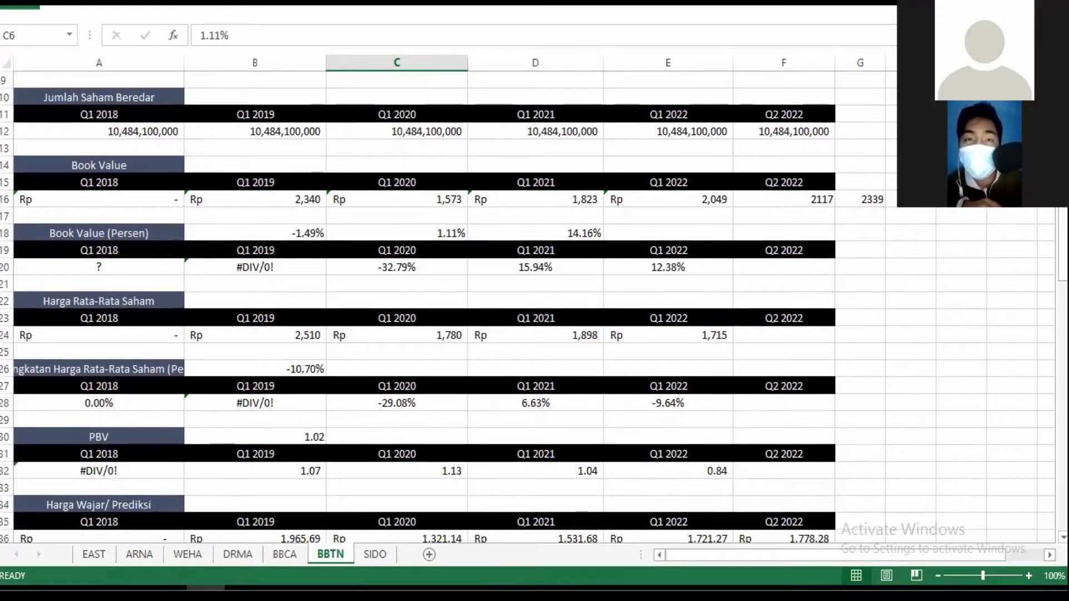
{"action": "left_click", "coordinate": [668, 131]}
{"action": "left_click_drag", "start_coordinate": [1062, 237], "coordinate": [1062, 244]}
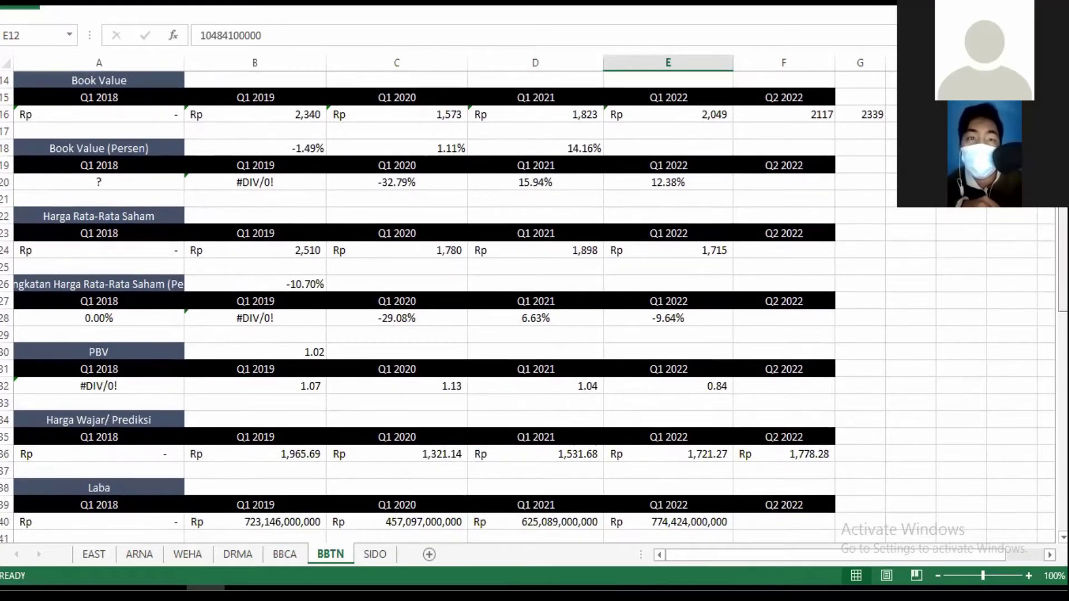
{"action": "left_click", "coordinate": [315, 114]}
{"action": "left_click", "coordinate": [449, 115]}
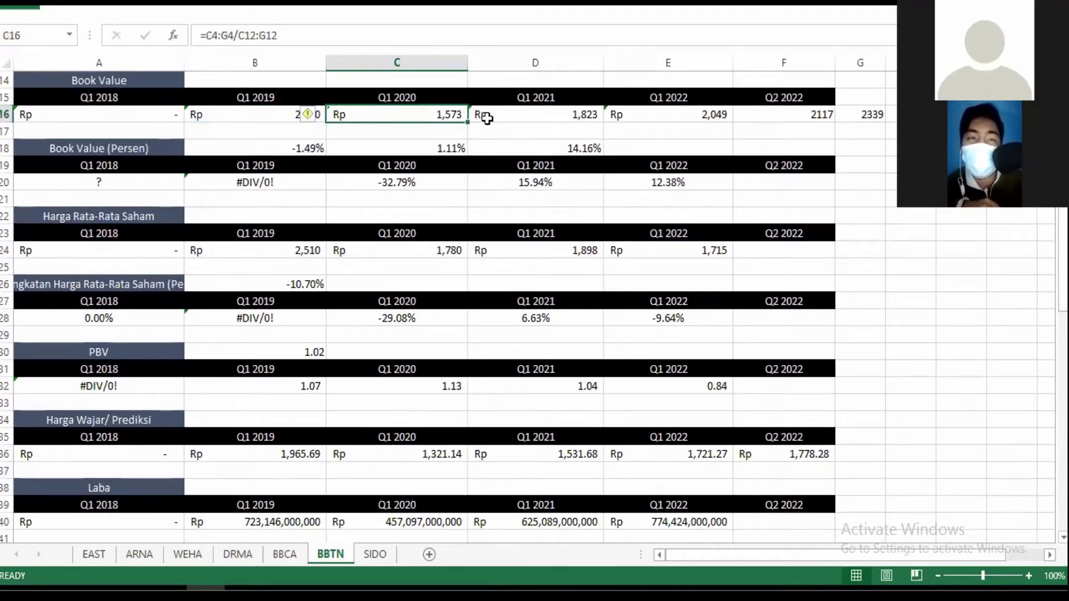
{"action": "left_click", "coordinate": [528, 101]}
{"action": "left_click", "coordinate": [658, 113]}
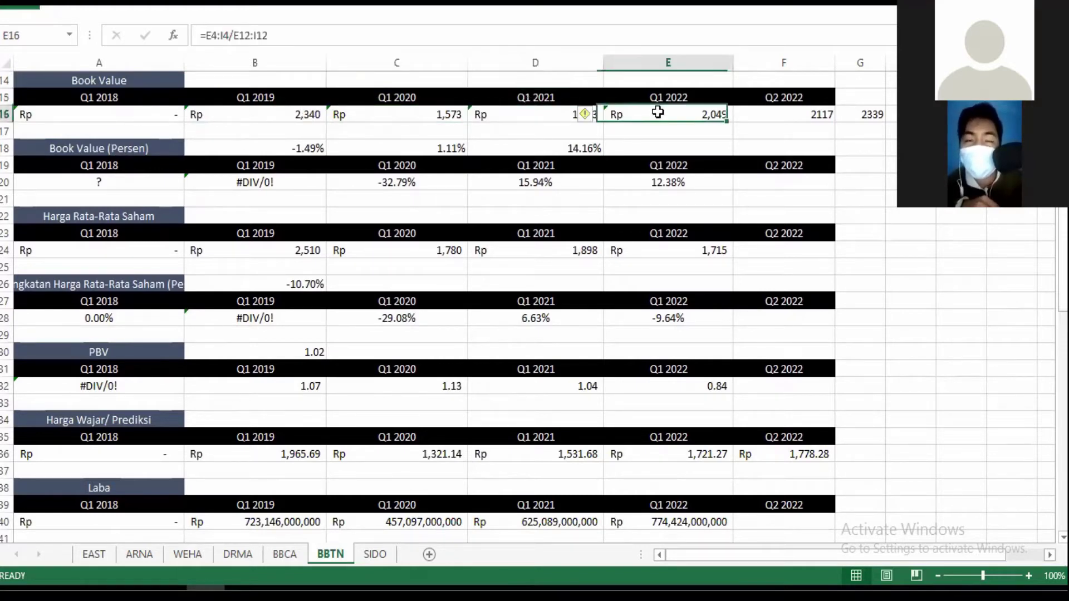
{"action": "left_click", "coordinate": [278, 115]}
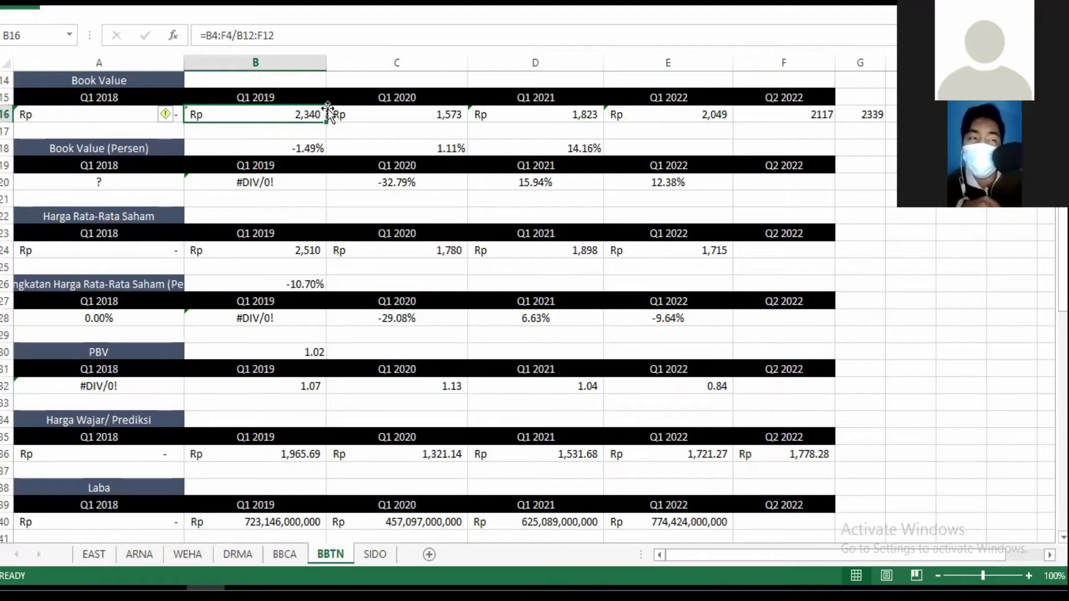
{"action": "left_click", "coordinate": [699, 114]}
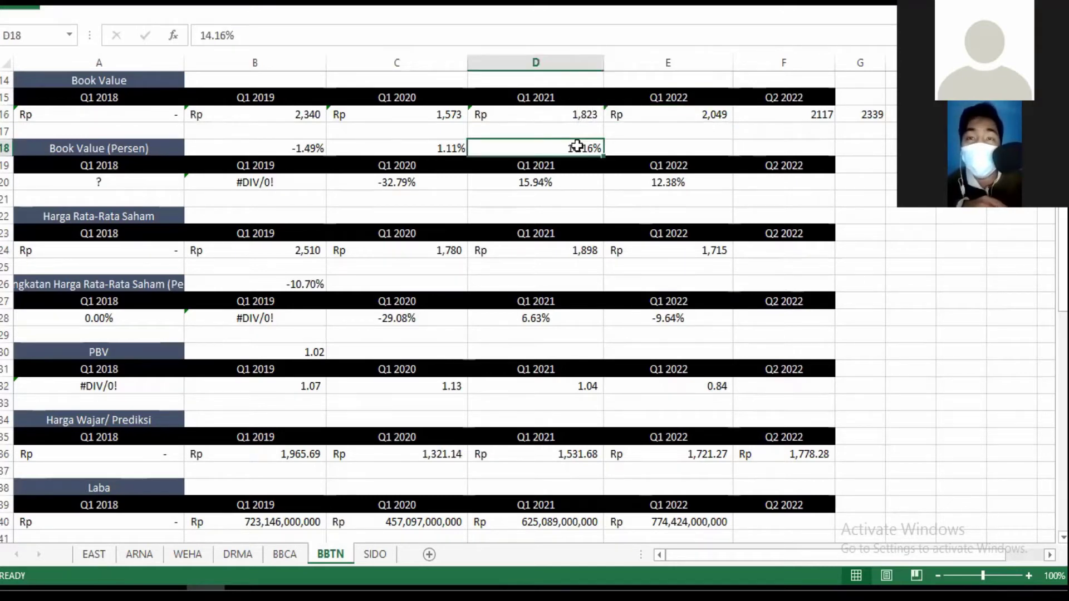
Compare the Q1 2022 Book Value with the Q2 2022 Book Value and the projected value in G16.
{"action": "left_click", "coordinate": [660, 116]}
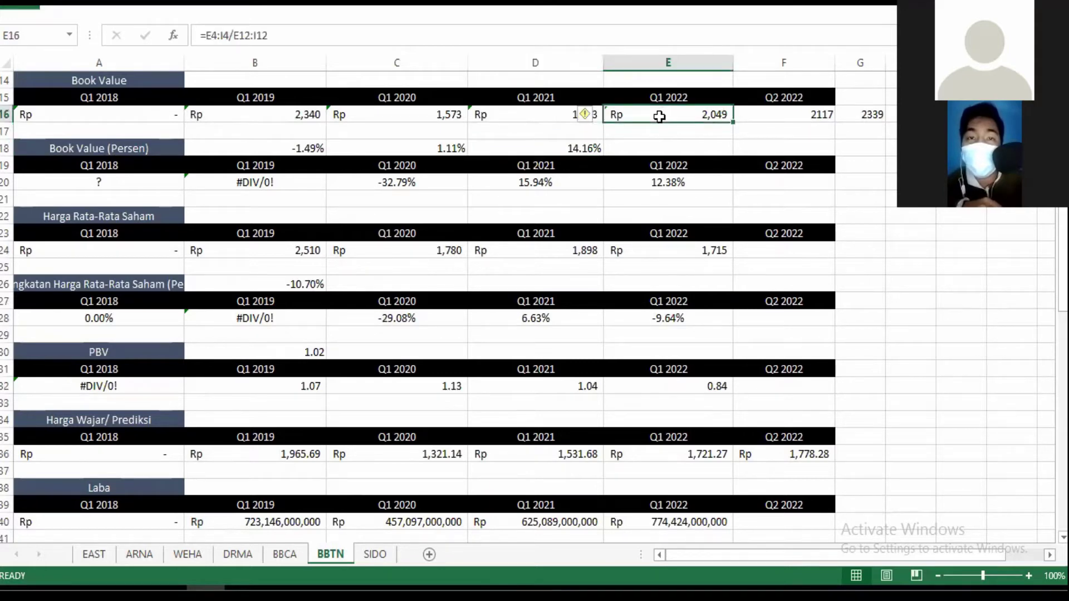
{"action": "left_click", "coordinate": [864, 114]}
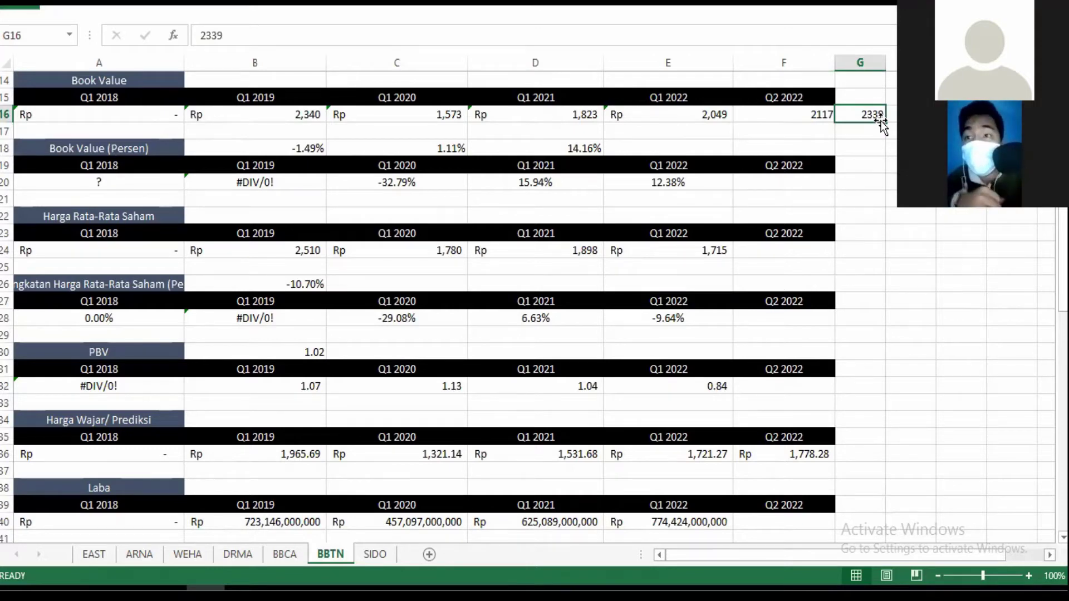
{"action": "left_click", "coordinate": [783, 117]}
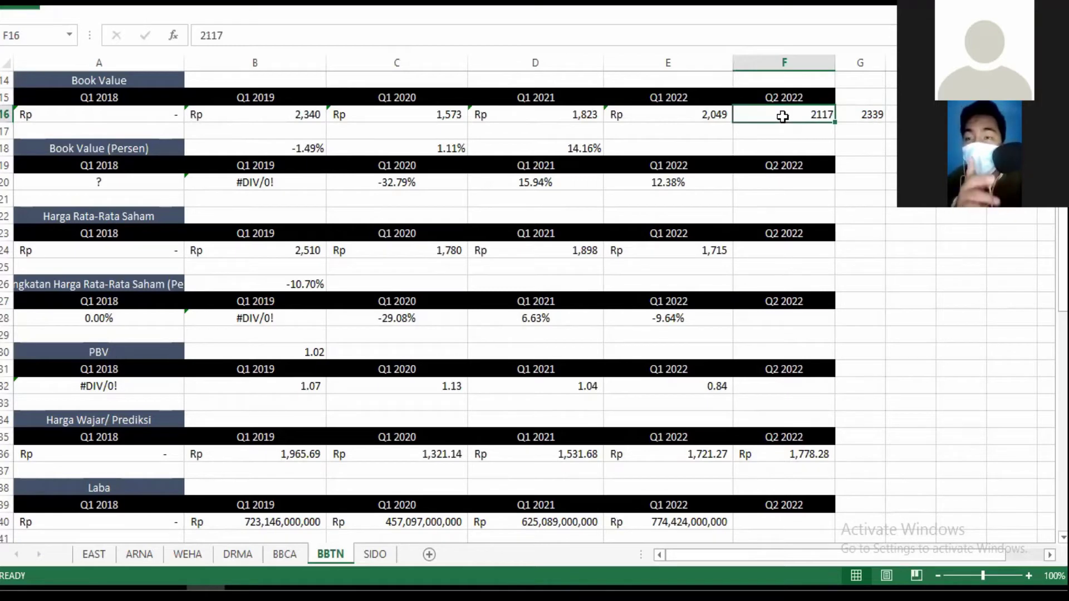
{"action": "left_click", "coordinate": [853, 112]}
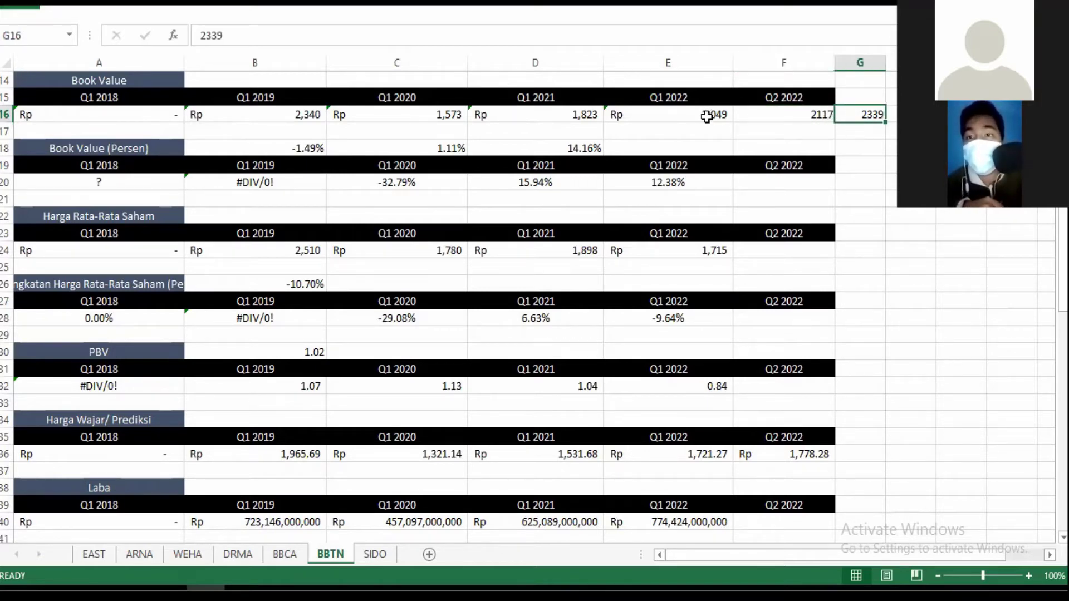
{"action": "left_click", "coordinate": [706, 115]}
{"action": "left_click", "coordinate": [863, 119]}
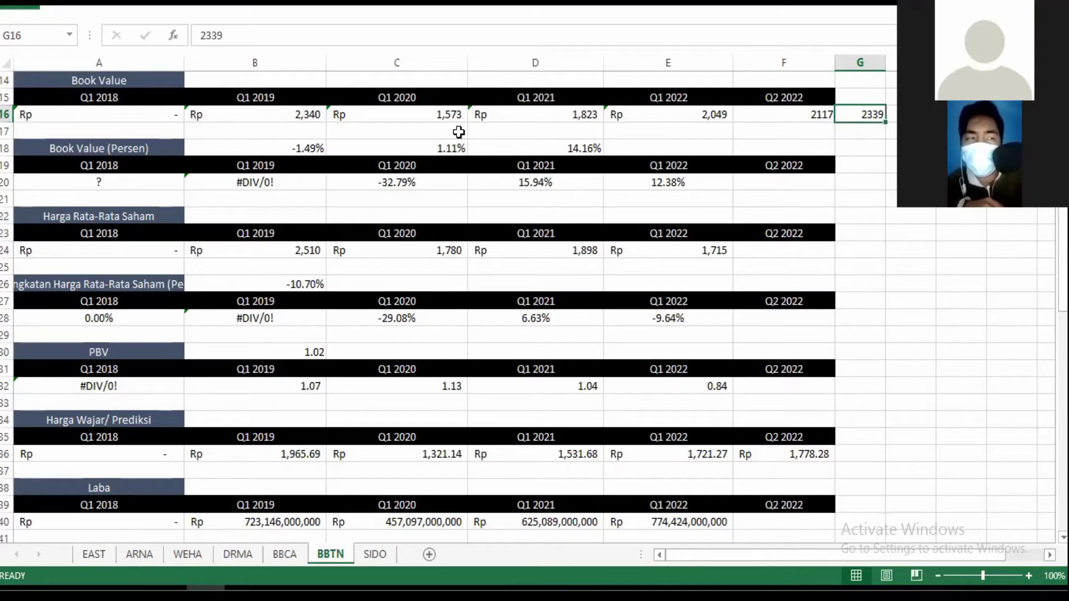
Relate the Book Value growth figure in C18 to the Q1 2022 and Q2 2022 Book Values.
{"action": "left_click", "coordinate": [441, 146]}
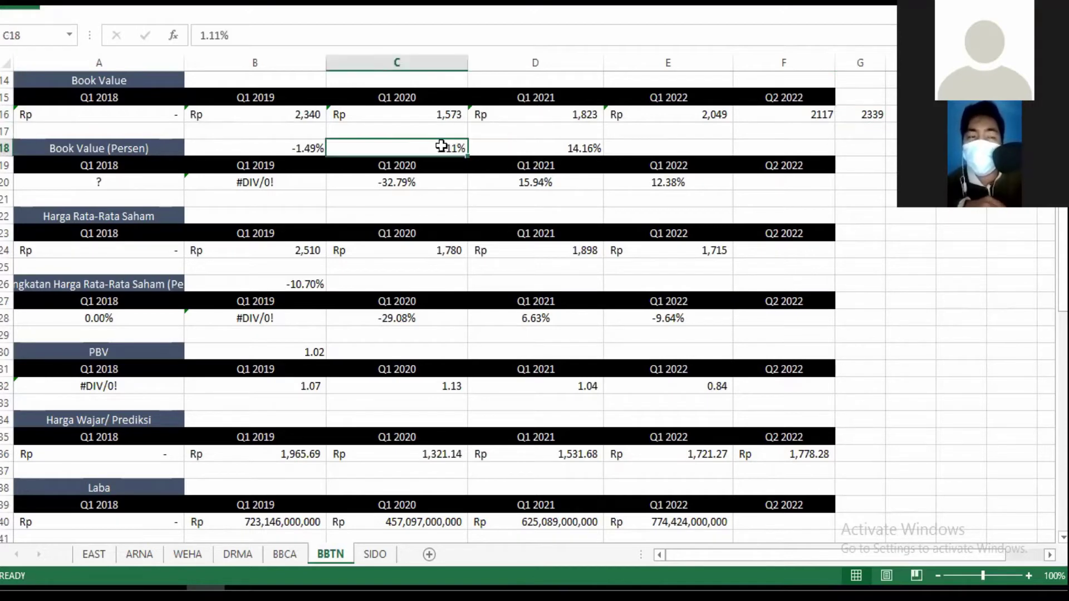
{"action": "left_click", "coordinate": [681, 112]}
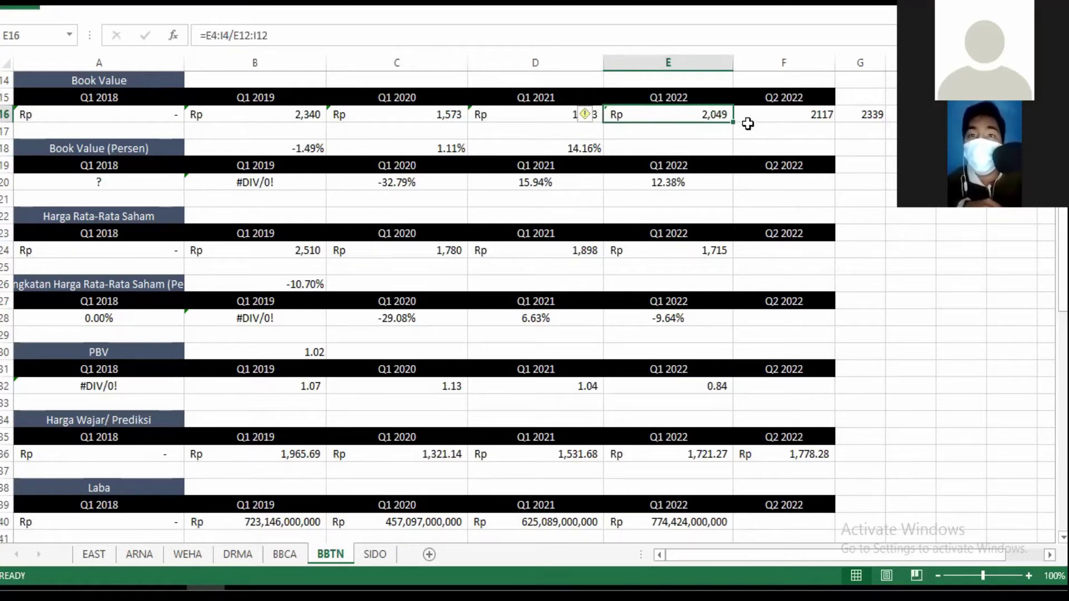
{"action": "left_click", "coordinate": [774, 114]}
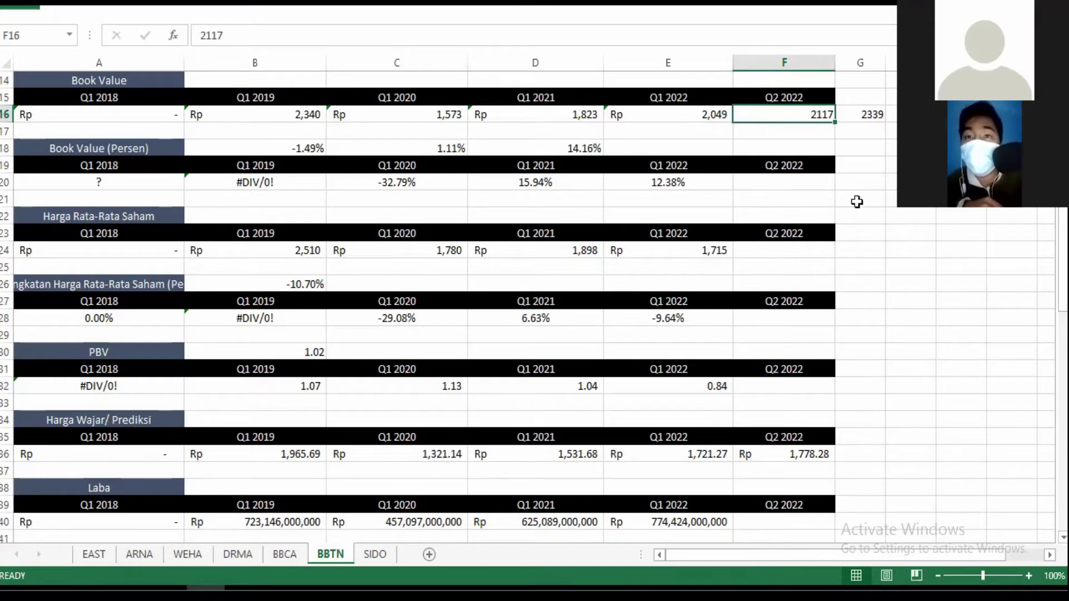
Examine the Harga Rata-Rata Saham values from Q1 2019 through Q1 2022.
{"action": "left_click_drag", "start_coordinate": [1062, 294], "coordinate": [1062, 308]}
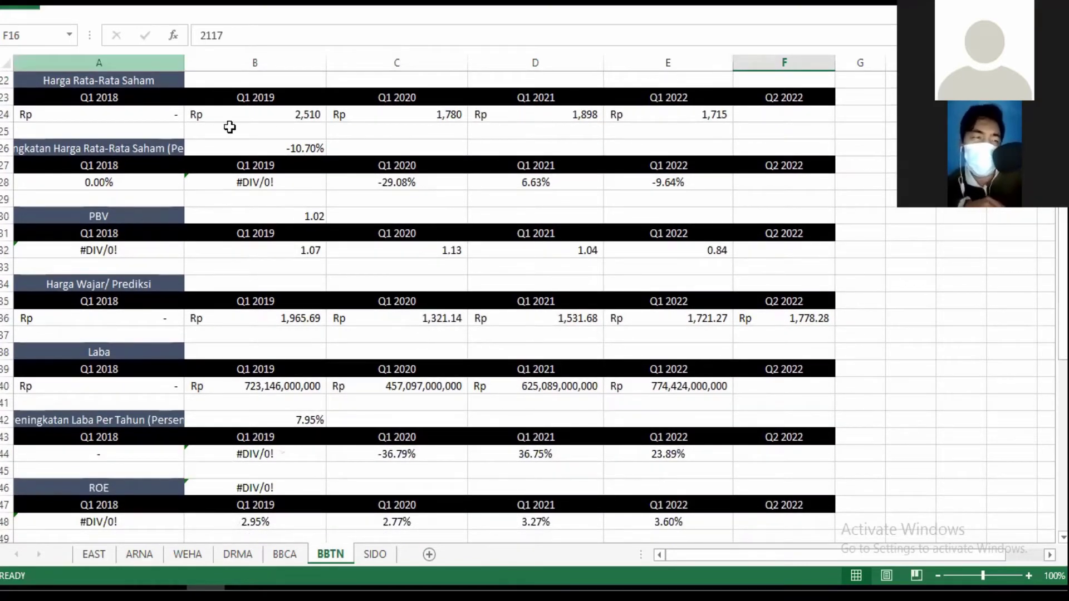
{"action": "left_click", "coordinate": [277, 117]}
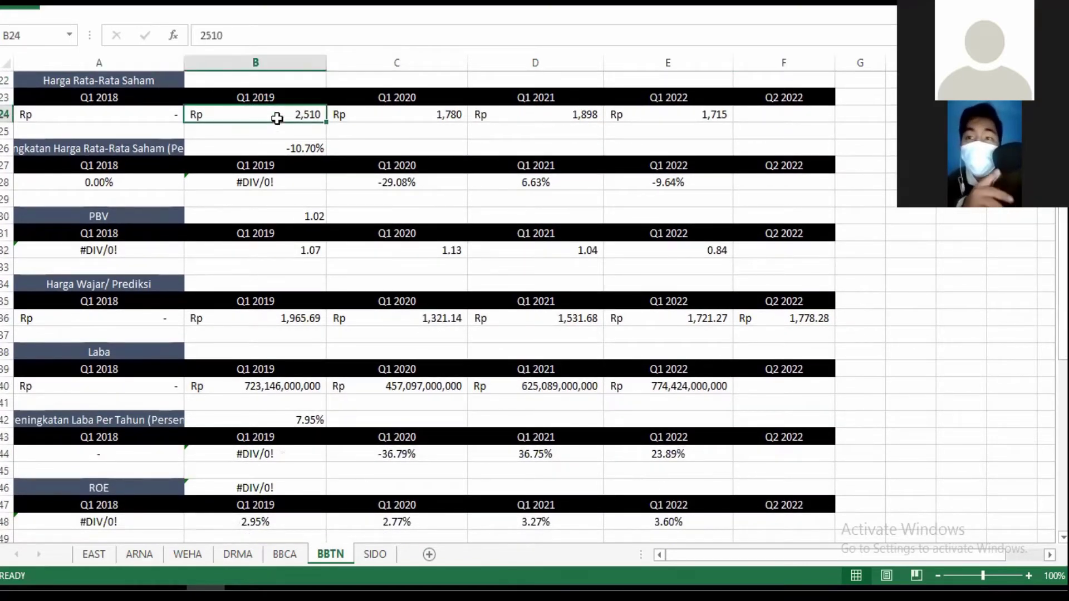
{"action": "left_click", "coordinate": [435, 111]}
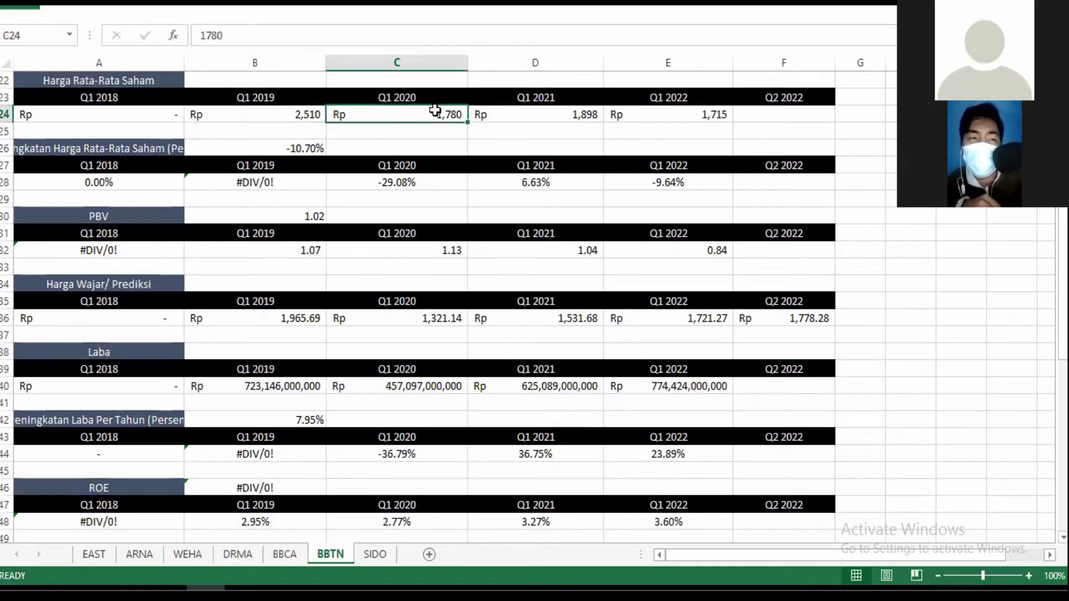
{"action": "left_click", "coordinate": [580, 113]}
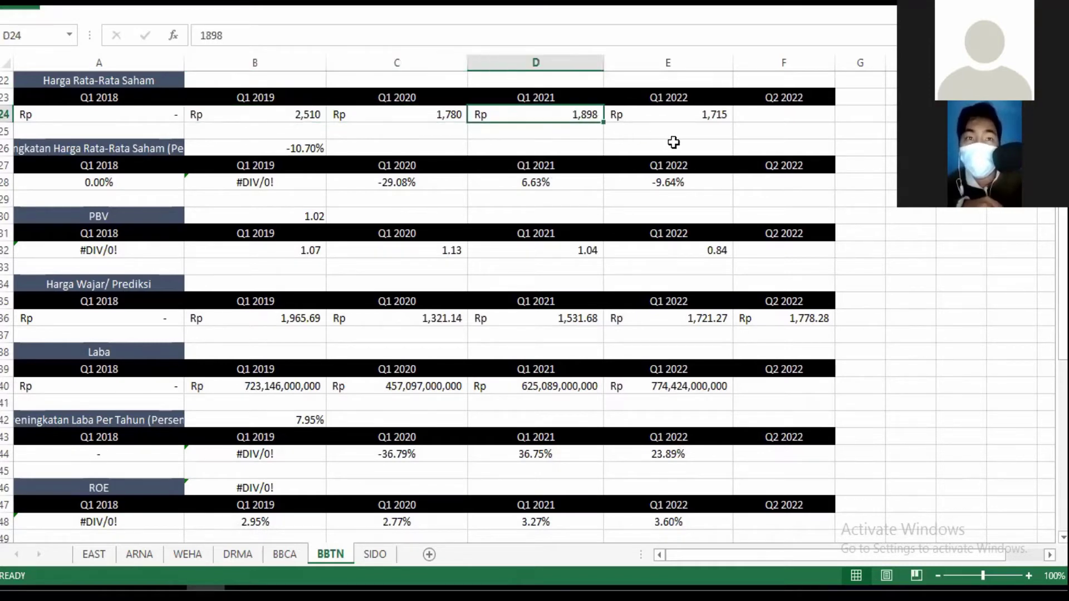
{"action": "left_click", "coordinate": [698, 116]}
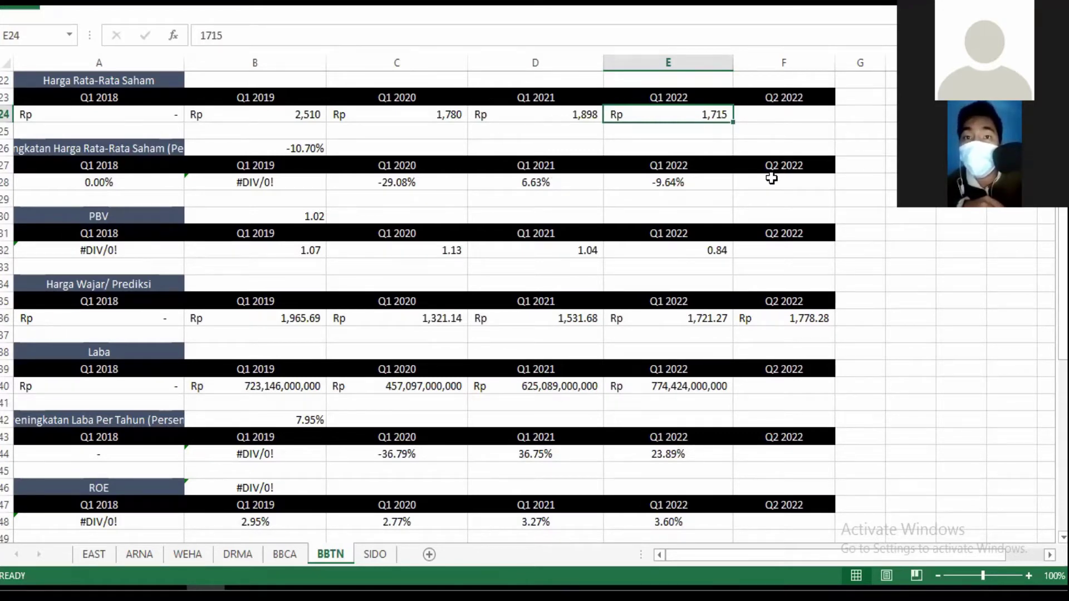
Examine the PBV values from Q1 2019 to Q1 2022 and the average PBV in B30.
{"action": "left_click_drag", "start_coordinate": [1062, 236], "coordinate": [1062, 246]}
{"action": "left_click", "coordinate": [252, 159]}
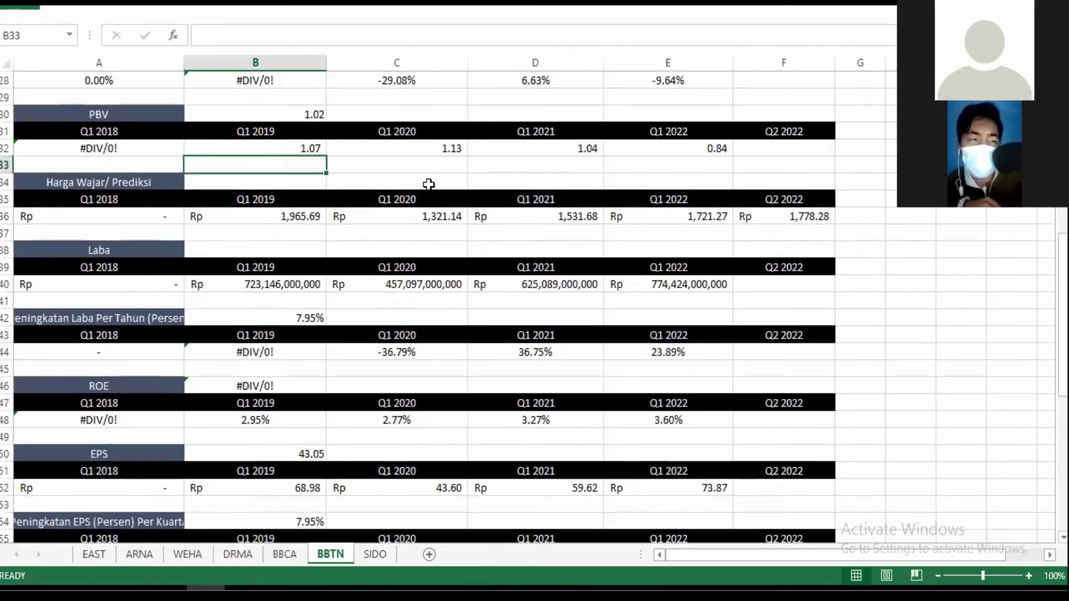
{"action": "left_click", "coordinate": [444, 148]}
{"action": "left_click", "coordinate": [594, 156]}
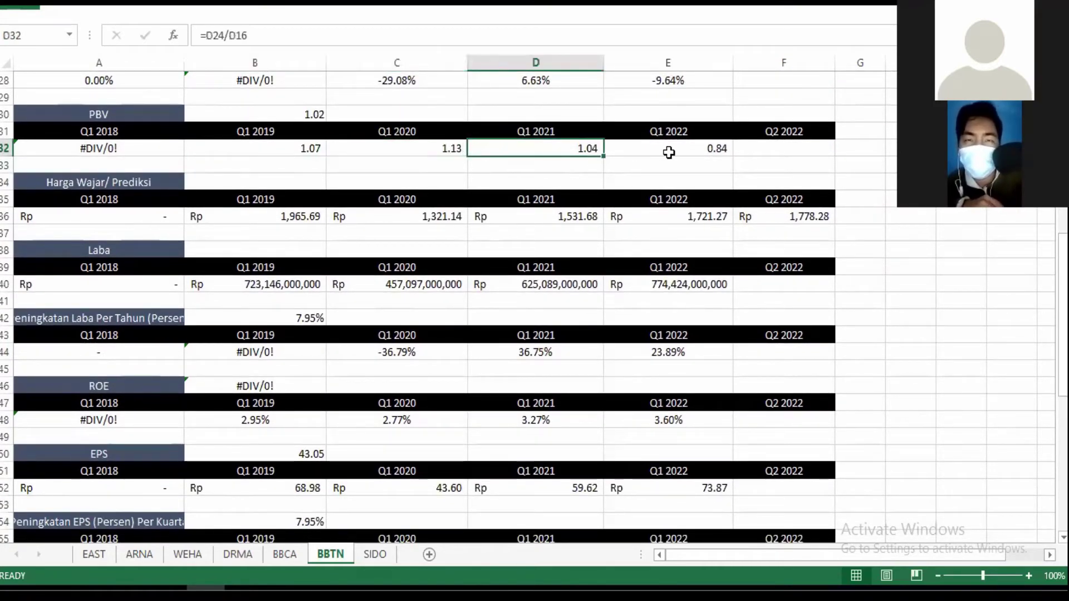
{"action": "left_click", "coordinate": [675, 150]}
{"action": "left_click", "coordinate": [559, 142]}
{"action": "left_click", "coordinate": [649, 148]}
{"action": "left_click", "coordinate": [280, 118]}
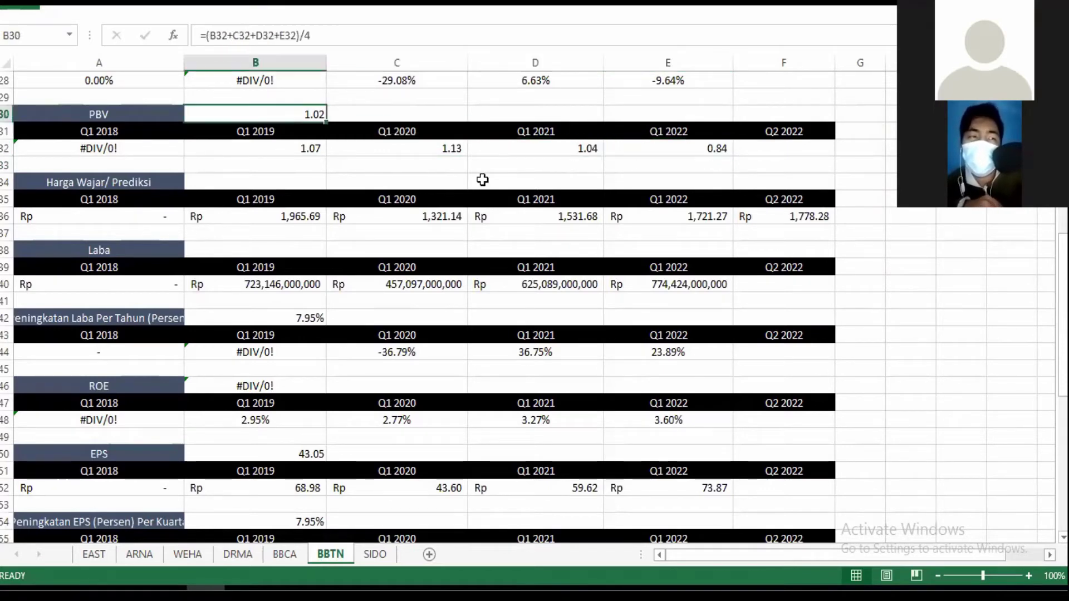
Inspect the Q2 2022 Harga Wajar/ Prediksi value and its formula.
{"action": "scroll", "coordinate": [741, 194], "scroll_direction": "down", "scroll_amount": 4}
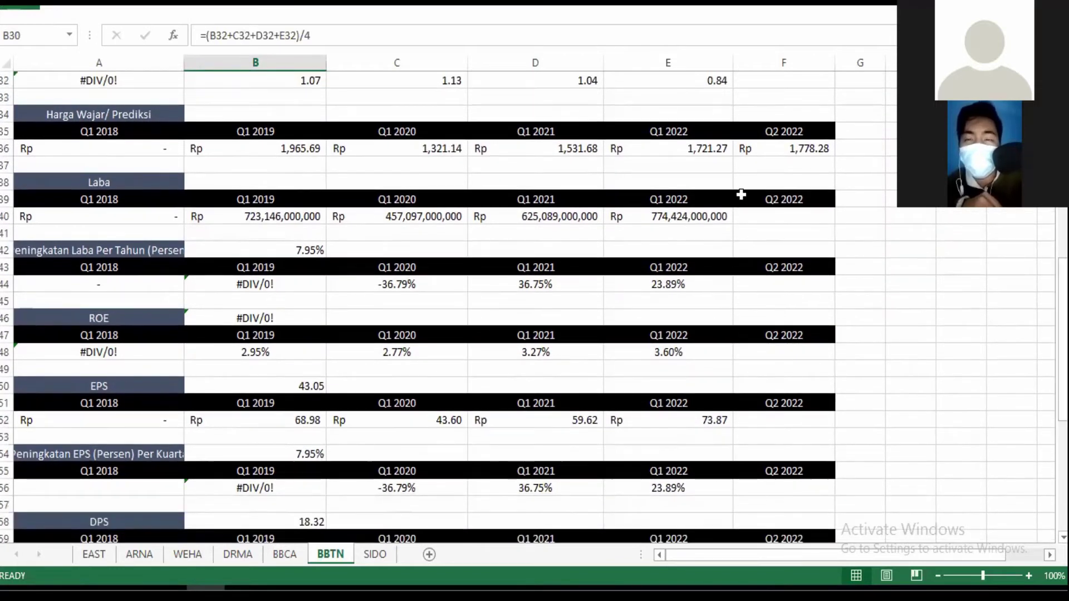
{"action": "left_click", "coordinate": [782, 148]}
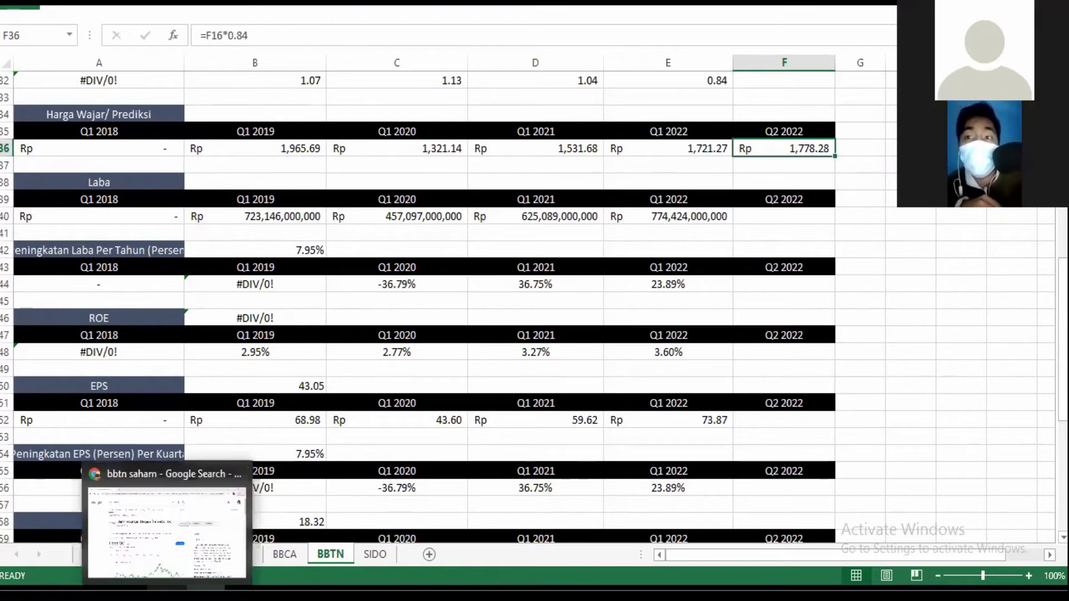
Switch to the Google page in the browser and calculate 1865/2117, dividing the share price by the Q2 2022 Book Value.
{"action": "left_click", "coordinate": [167, 593]}
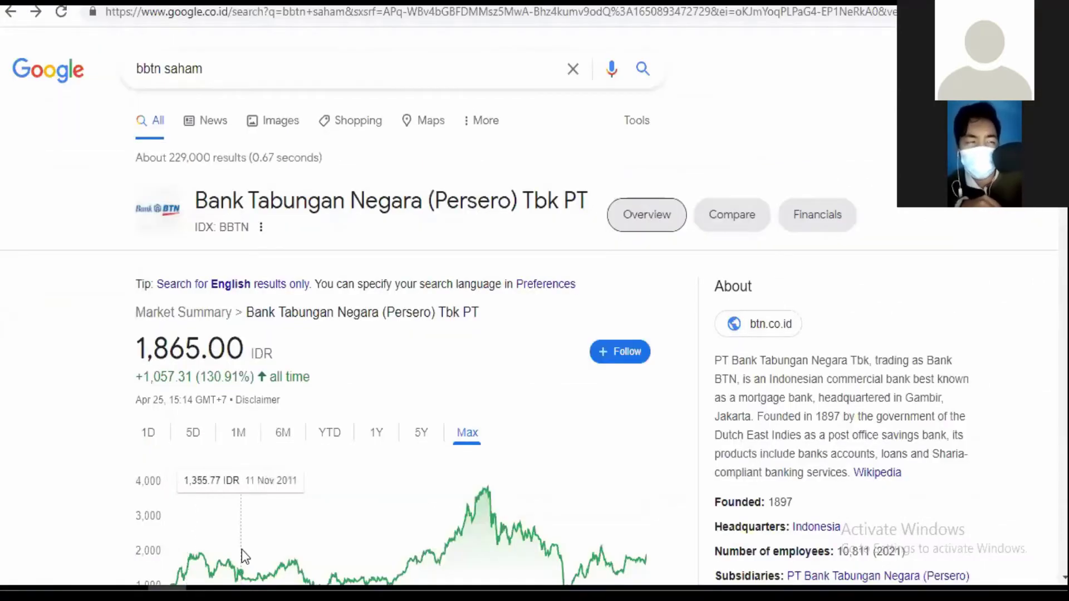
{"action": "left_click", "coordinate": [246, 56]}
{"action": "key", "text": "ctrl+a"}
{"action": "type", "text": "1865"}
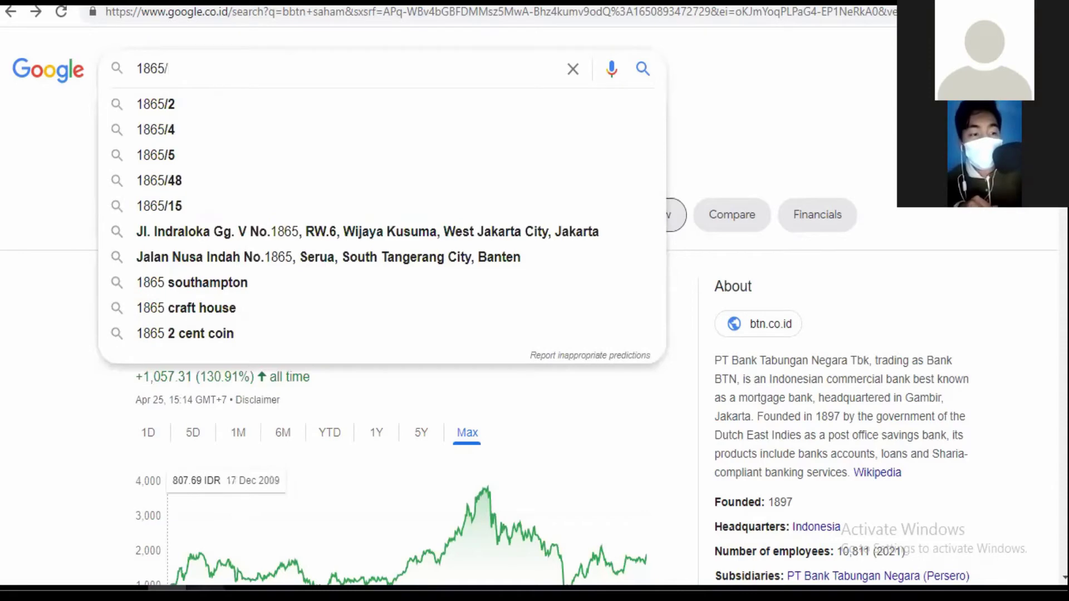
{"action": "key", "text": "alt+Tab"}
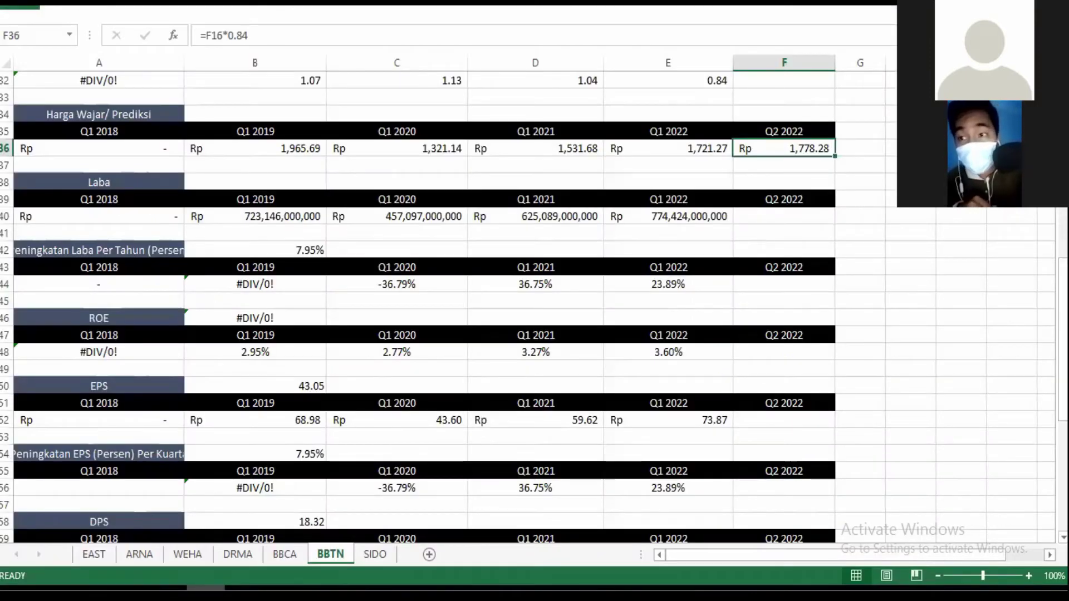
{"action": "left_click_drag", "start_coordinate": [1062, 295], "coordinate": [1062, 294]}
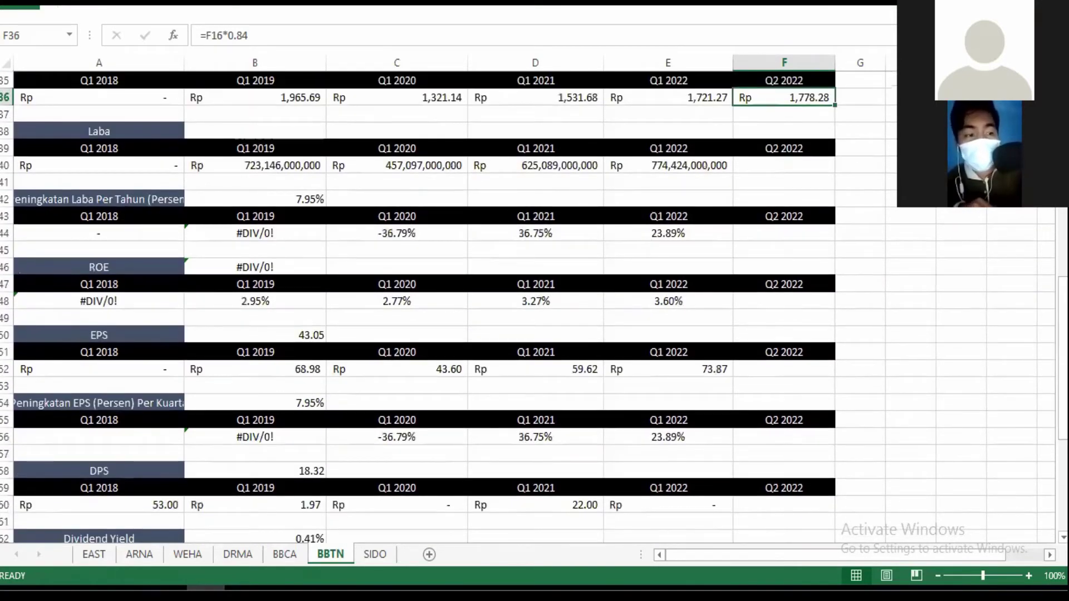
{"action": "key", "text": "alt+Tab"}
{"action": "type", "text": "2117"}
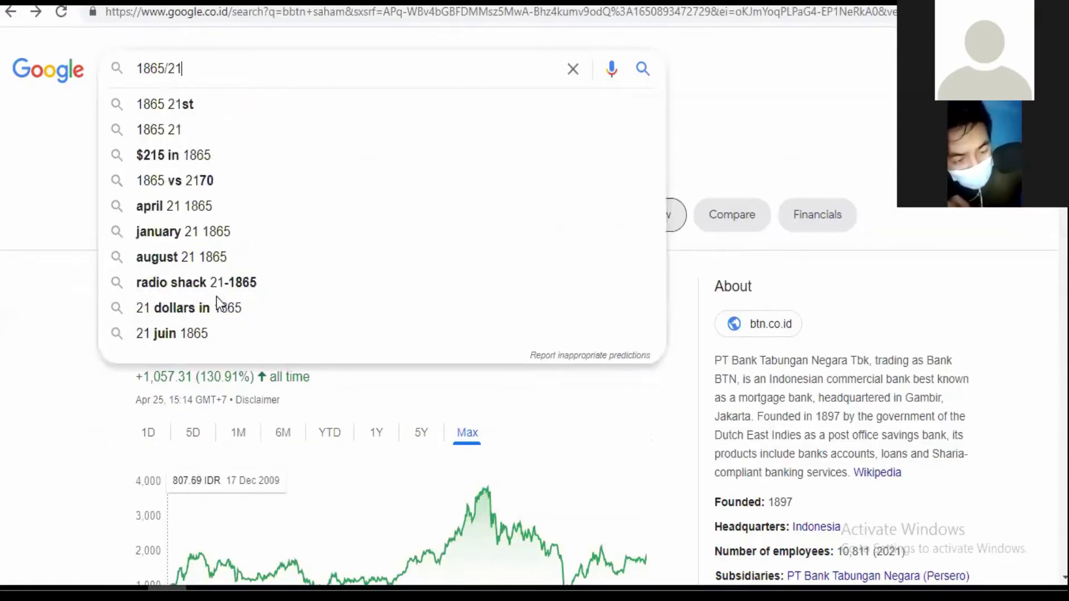
{"action": "key", "text": "Return"}
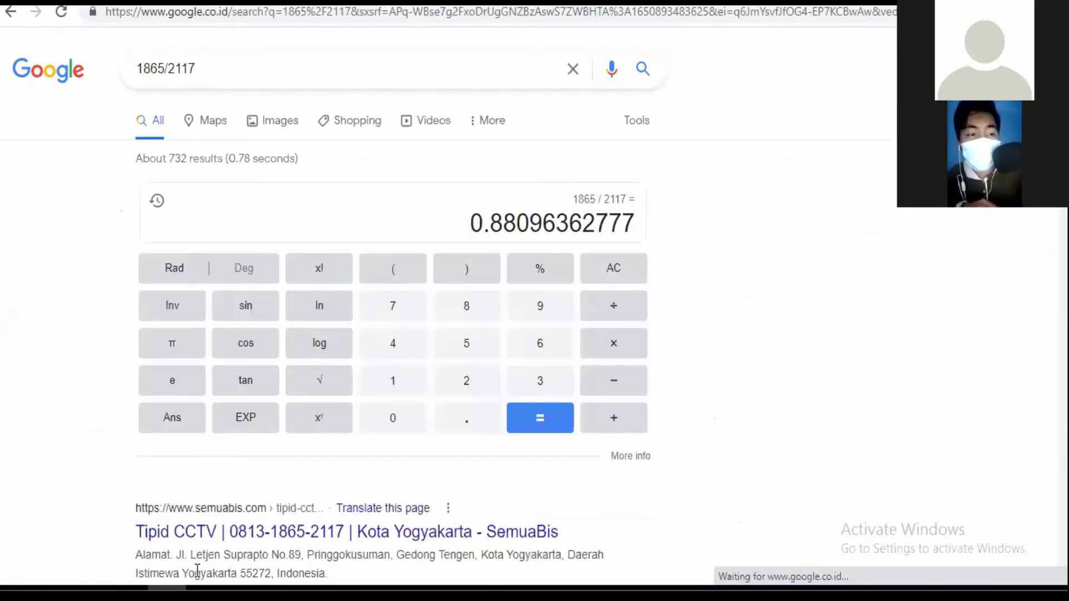
Return to the BBTN sheet in Excel and enter 0.88 as the Q2 2022 PBV in F32.
{"action": "key", "text": "alt+Tab"}
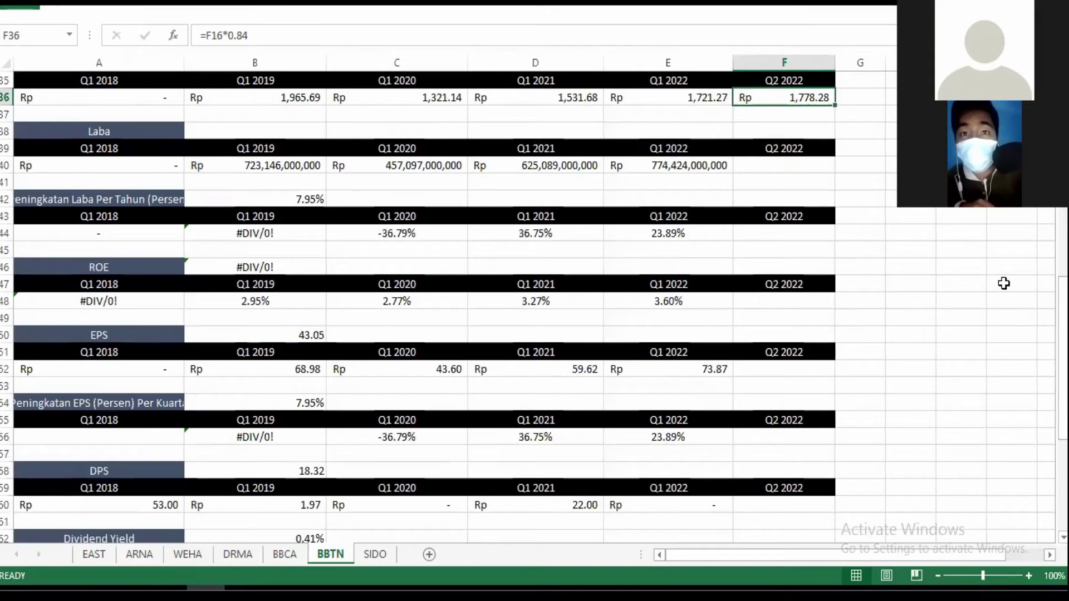
{"action": "left_click_drag", "start_coordinate": [1062, 350], "coordinate": [1062, 308]}
{"action": "left_click", "coordinate": [692, 143]}
{"action": "scroll", "coordinate": [781, 127], "scroll_direction": "down", "scroll_amount": 1}
{"action": "left_click", "coordinate": [780, 127]}
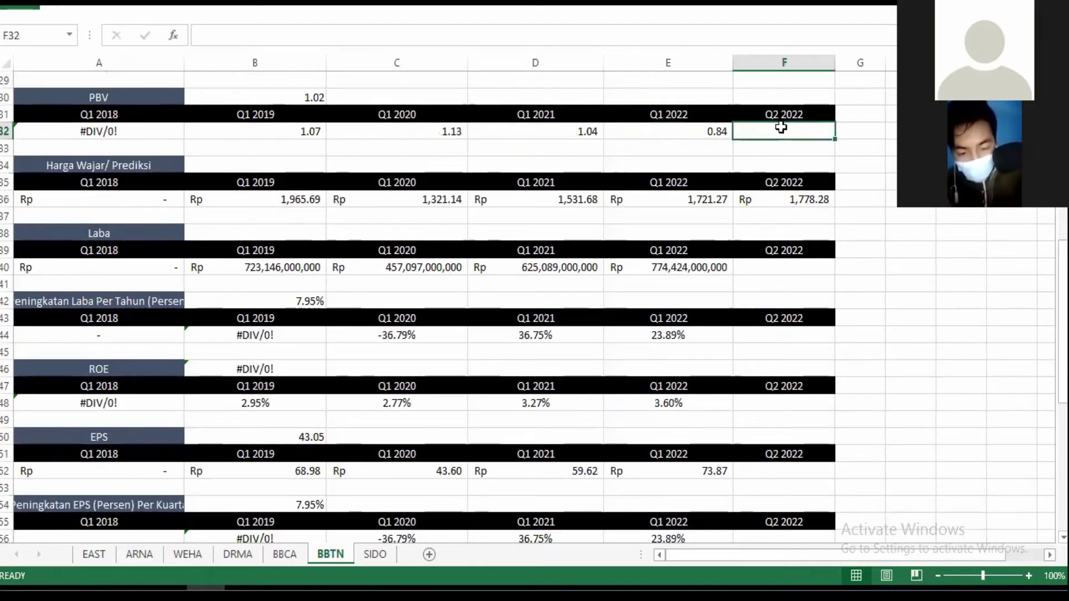
{"action": "type", "text": "0"}
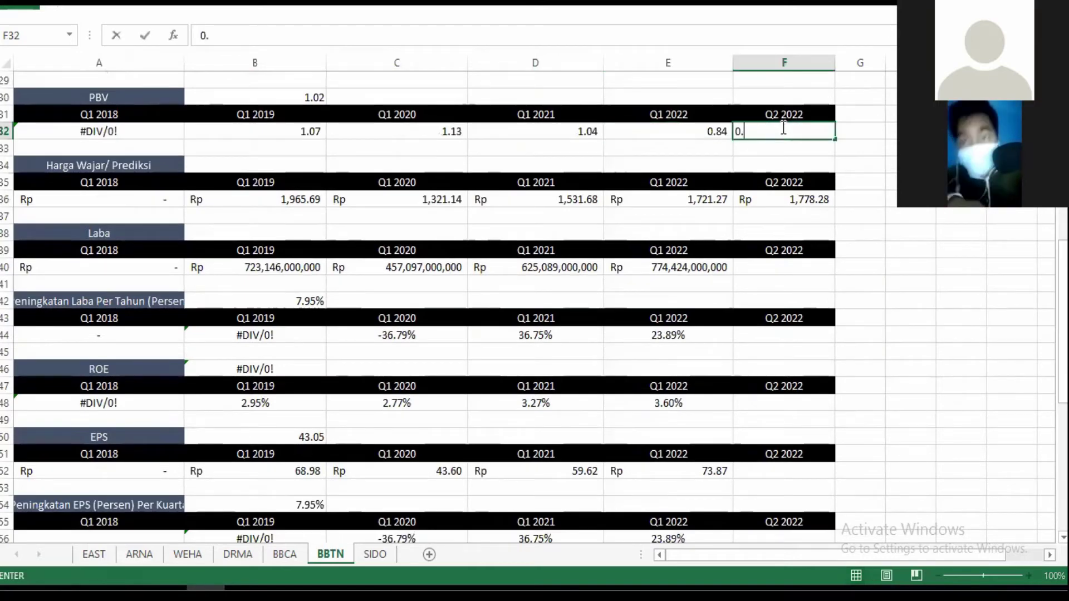
{"action": "type", "text": ".88"}
{"action": "key", "text": "Return"}
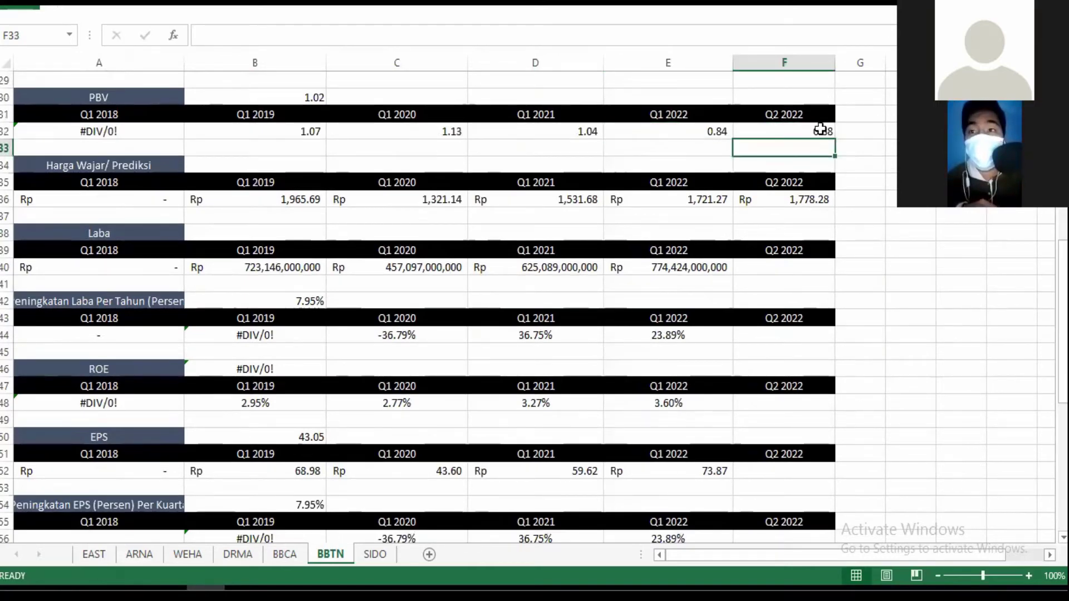
{"action": "key", "text": "Up"}
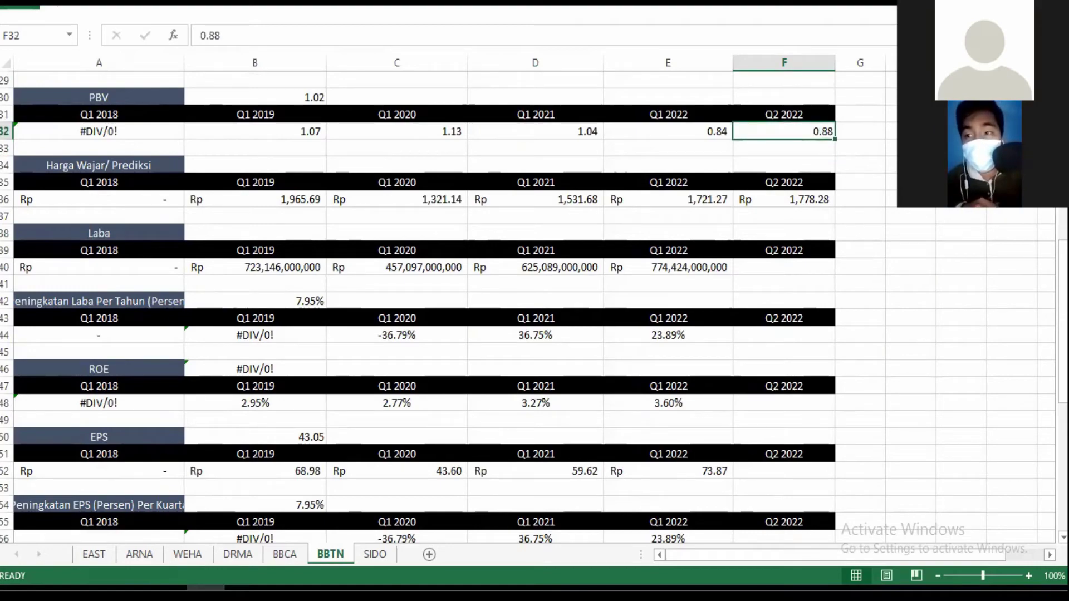
Compare the Q2 2022 PBV with the Q2 2022 Book Value and the PBV values of earlier years.
{"action": "left_click_drag", "start_coordinate": [1062, 320], "coordinate": [1062, 258]}
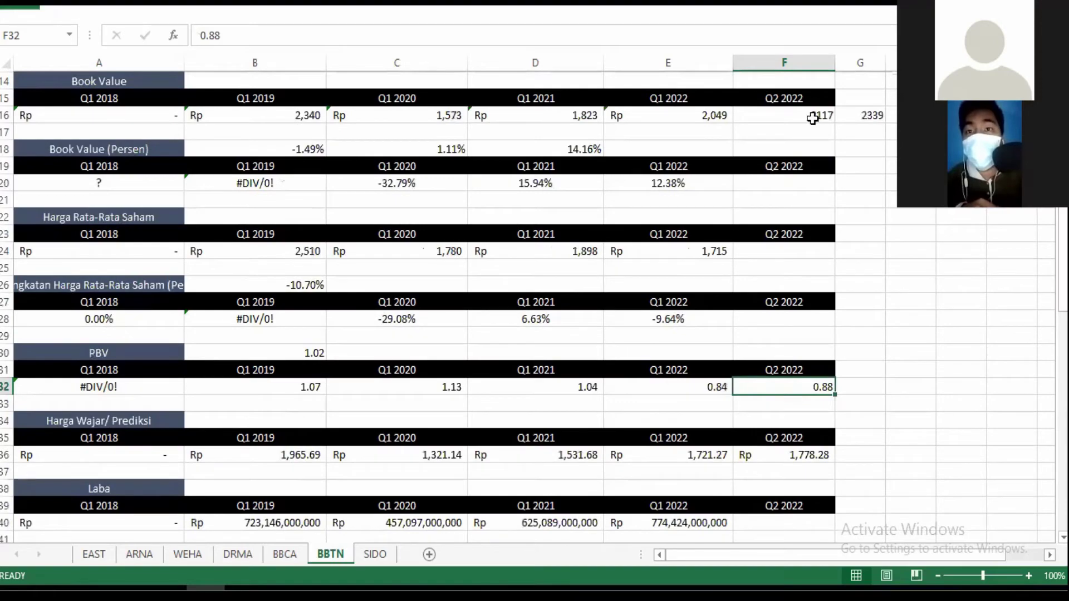
{"action": "left_click_drag", "start_coordinate": [1062, 258], "coordinate": [1062, 321]}
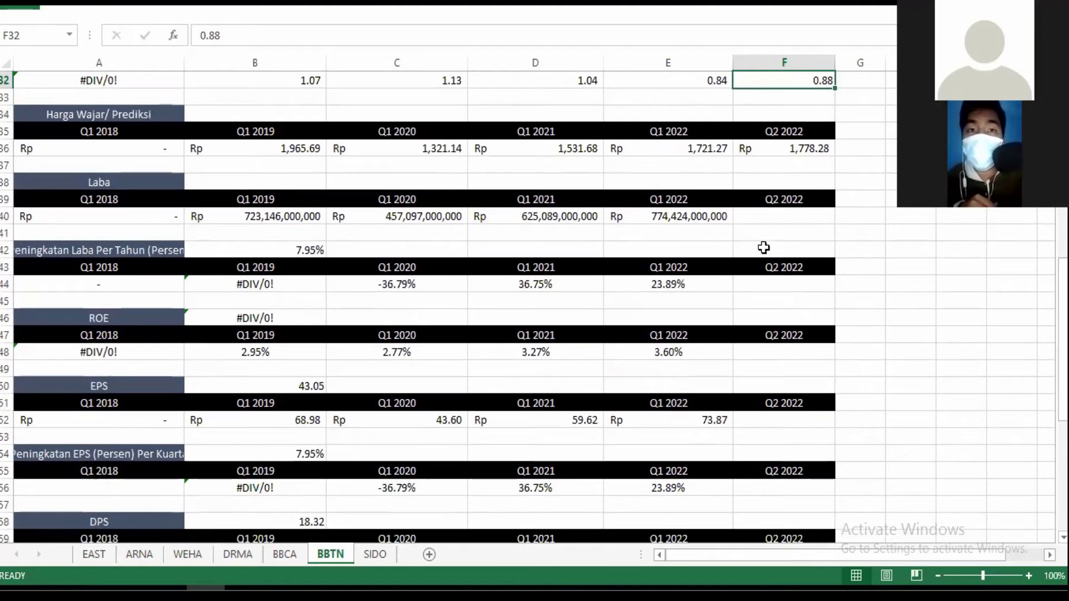
{"action": "left_click", "coordinate": [670, 91]}
{"action": "left_click", "coordinate": [568, 83]}
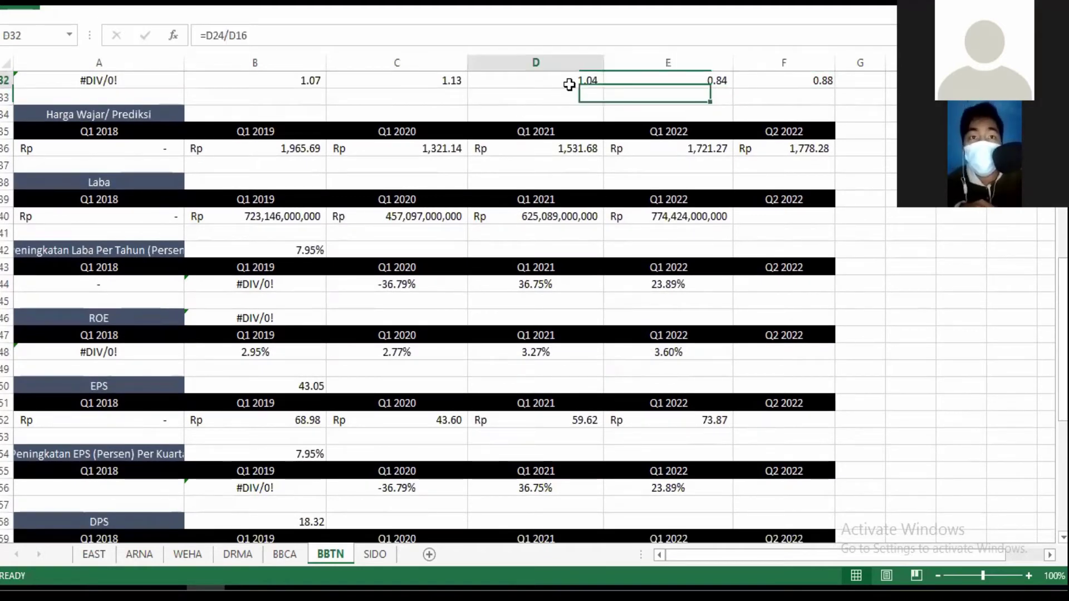
Review the Q2 2022 Harga Wajar/ Prediksi in F36 against the Q2 2022 PBV.
{"action": "left_click_drag", "start_coordinate": [1061, 276], "coordinate": [1061, 275]}
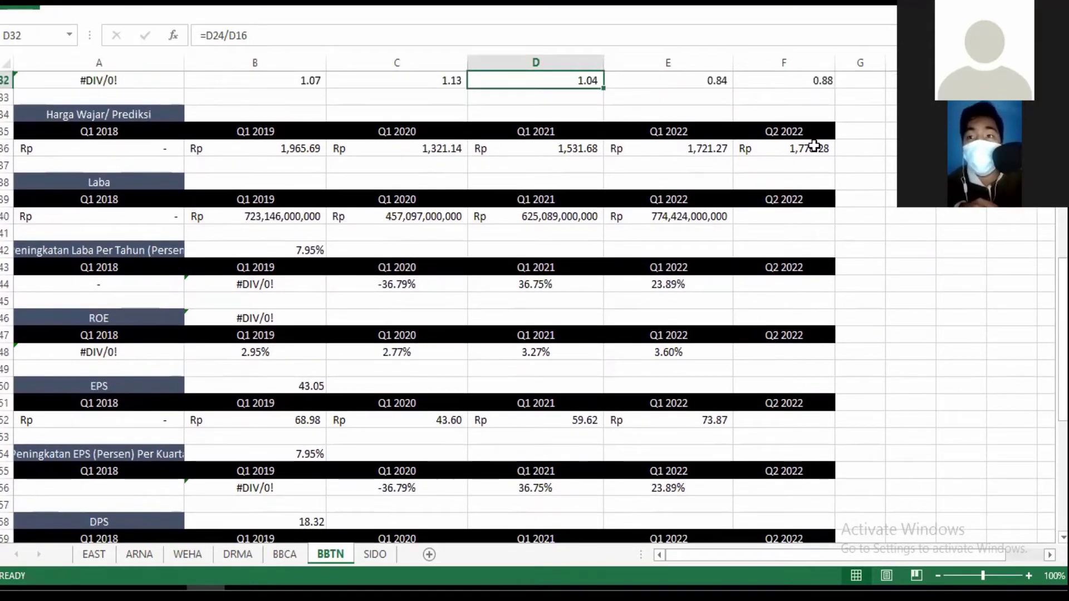
{"action": "left_click", "coordinate": [813, 146]}
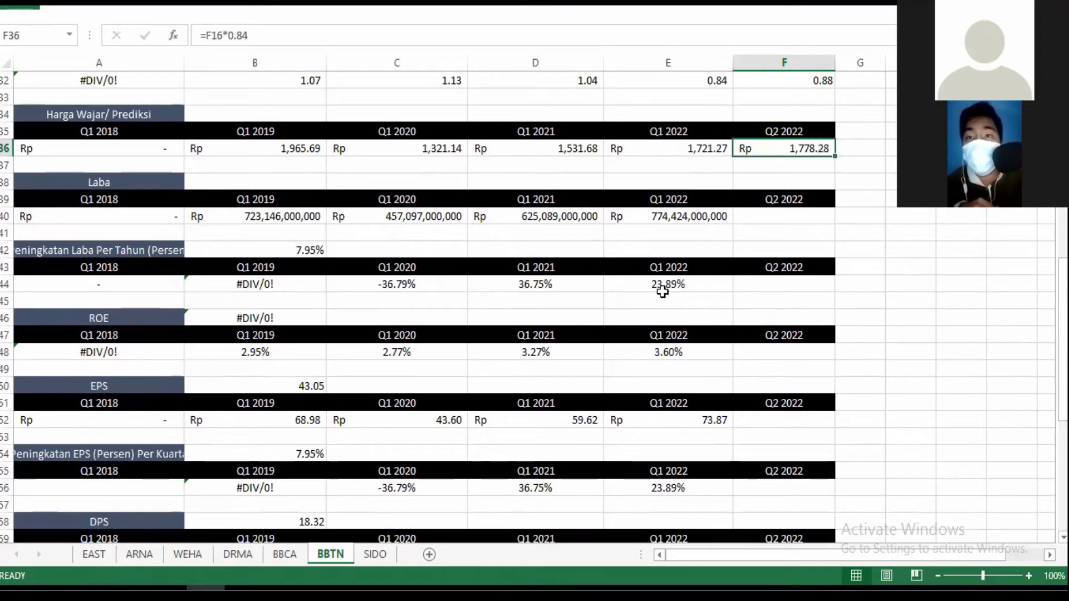
{"action": "left_click_drag", "start_coordinate": [1062, 337], "coordinate": [1063, 327]}
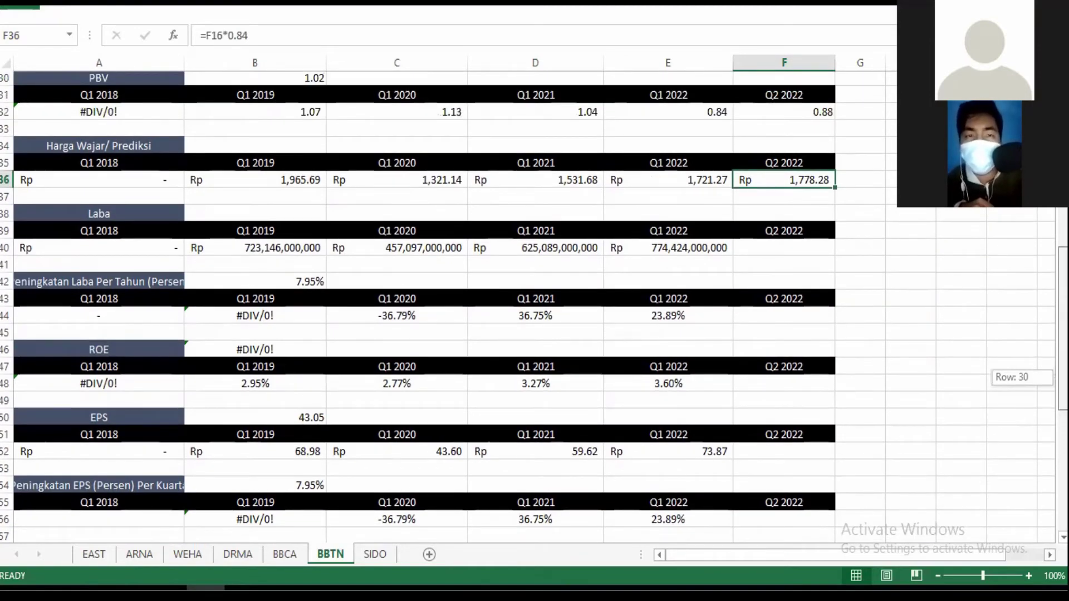
Examine the Laba values from Q1 2019 to Q1 2021 and their yearly percentage changes in row 44.
{"action": "left_click_drag", "start_coordinate": [1062, 327], "coordinate": [1062, 366]}
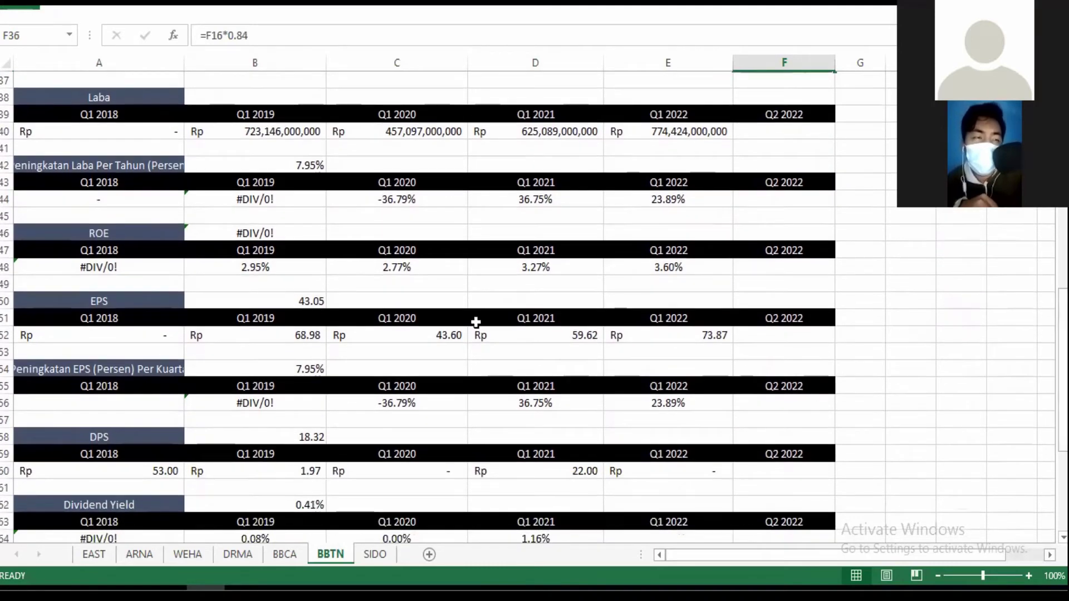
{"action": "left_click", "coordinate": [285, 132]}
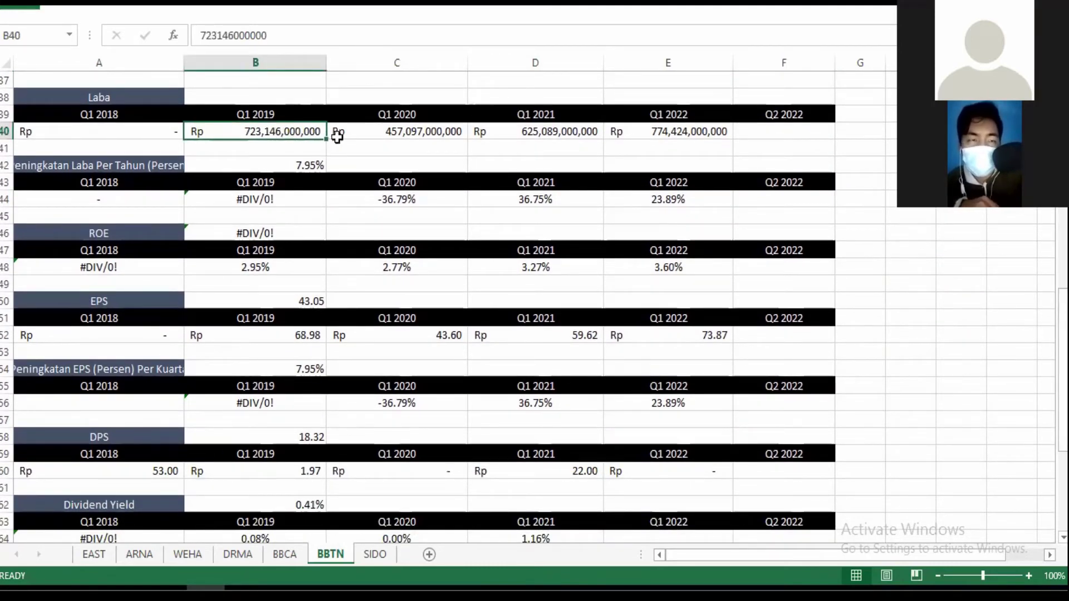
{"action": "left_click", "coordinate": [393, 132]}
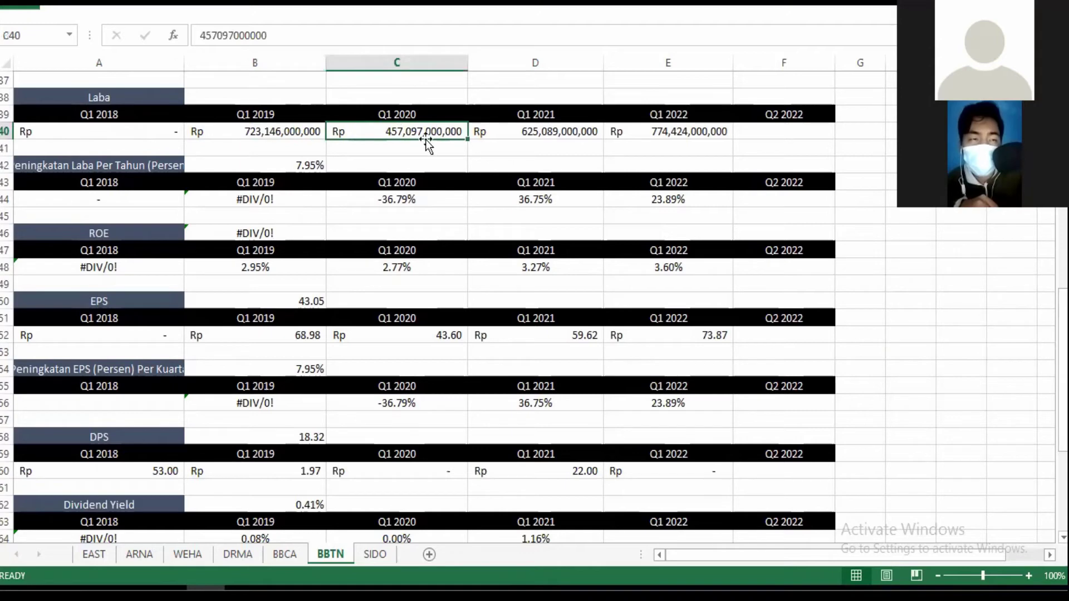
{"action": "left_click", "coordinate": [433, 201]}
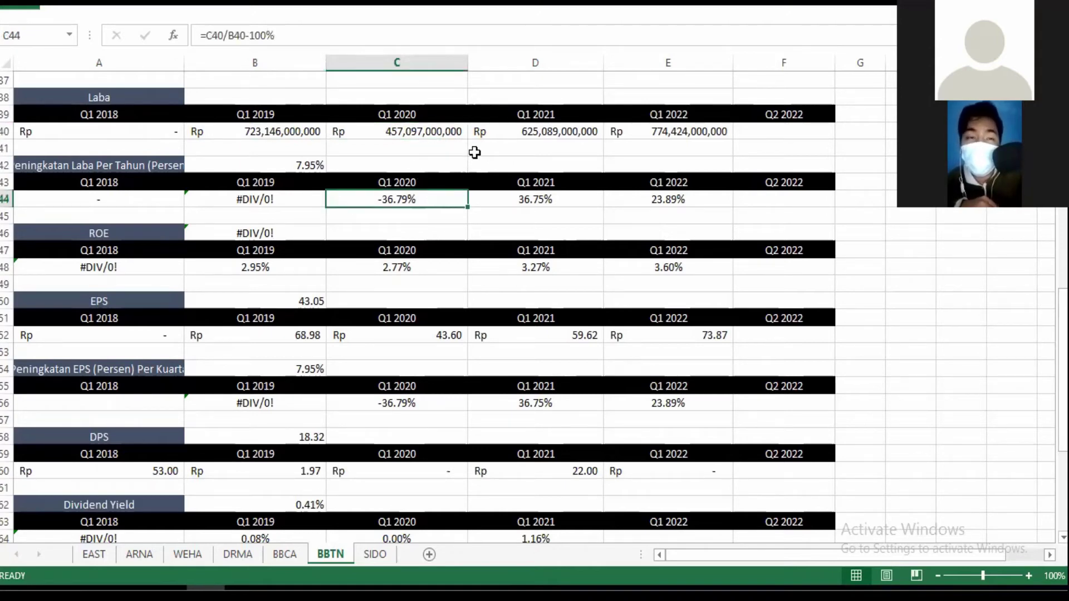
{"action": "left_click", "coordinate": [511, 135]}
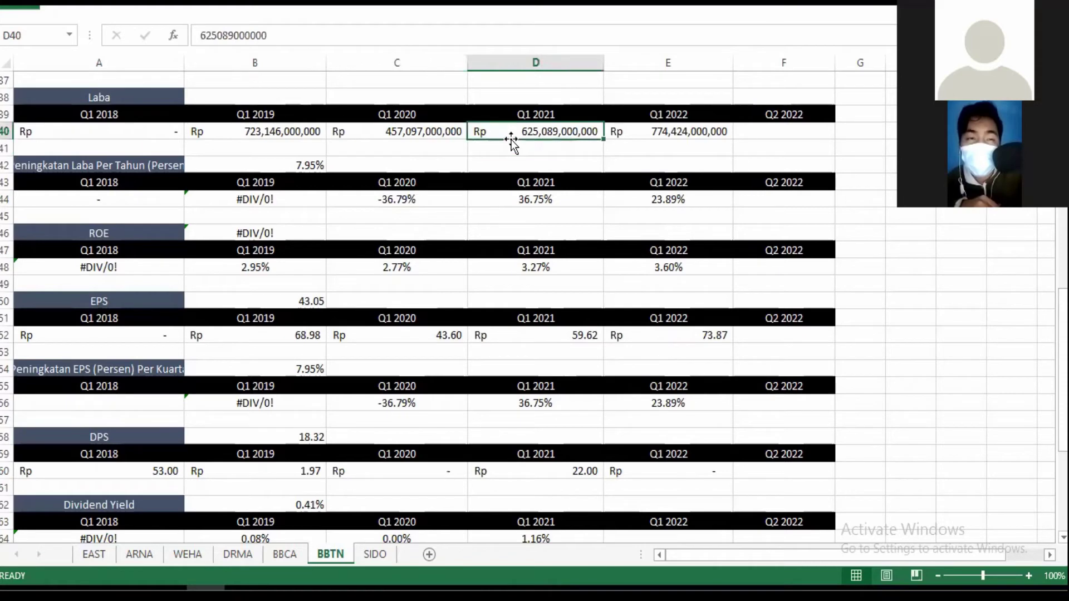
{"action": "left_click", "coordinate": [551, 203]}
{"action": "left_click_drag", "start_coordinate": [1062, 334], "coordinate": [1062, 344]}
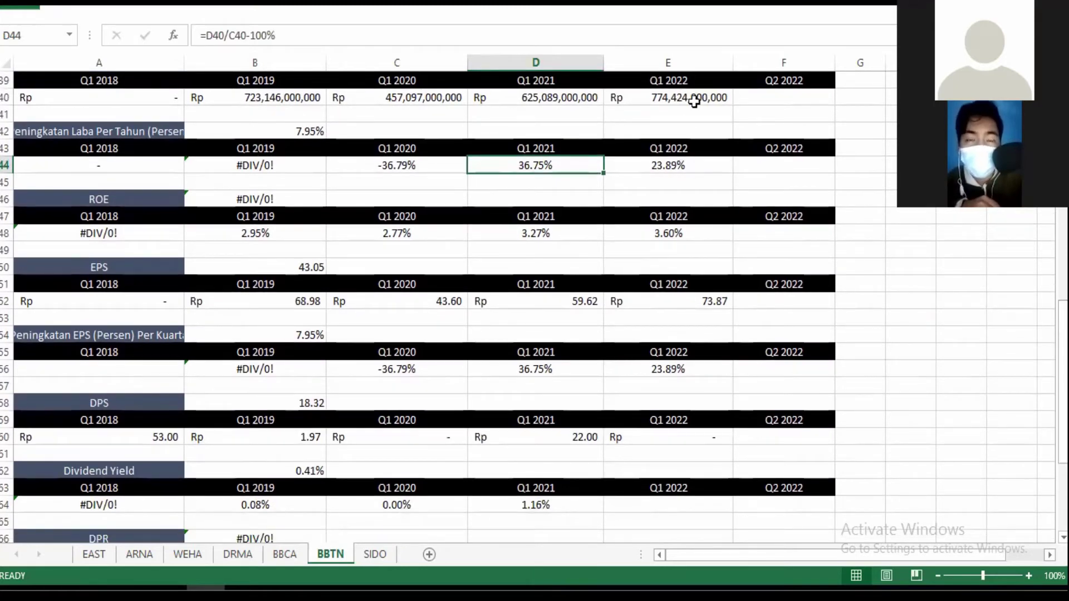
Inspect the Q1 2022 Laba growth and compare the Q1 2022 Laba with Q1 2019.
{"action": "left_click", "coordinate": [675, 161]}
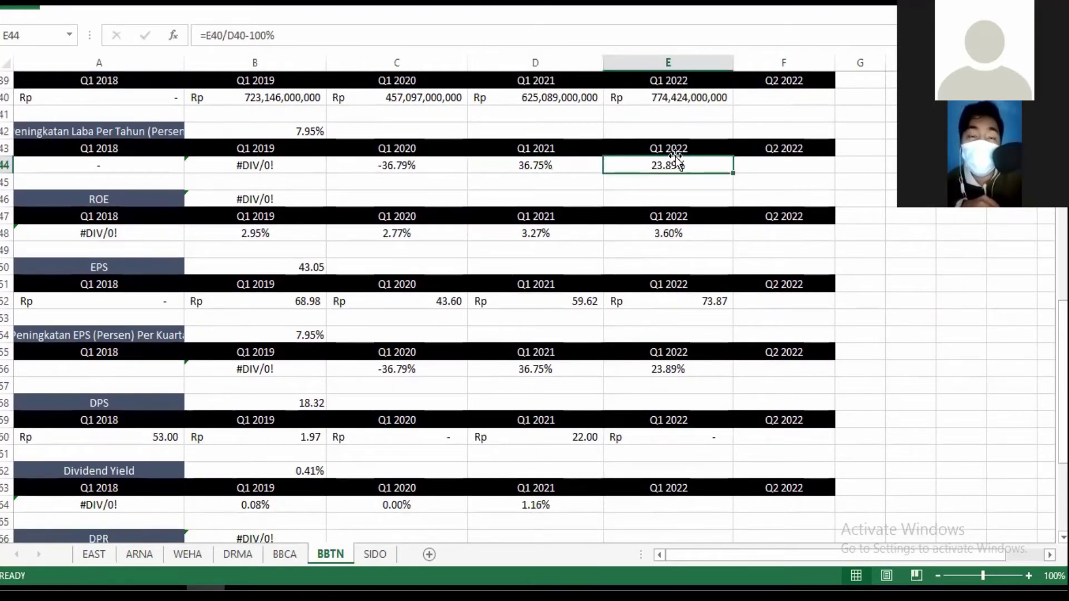
{"action": "left_click", "coordinate": [681, 98]}
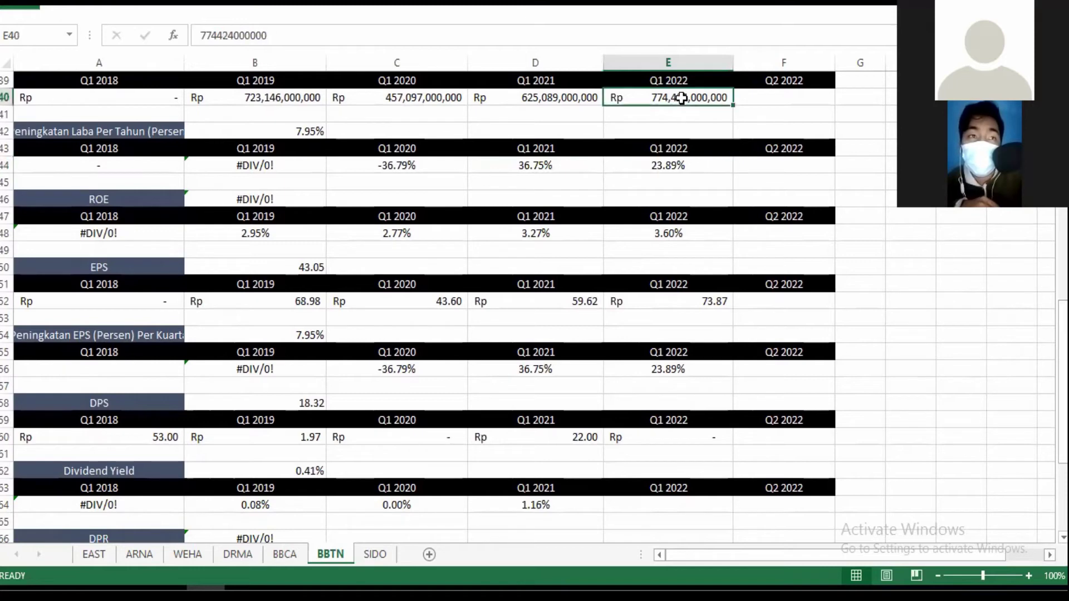
{"action": "left_click", "coordinate": [288, 95]}
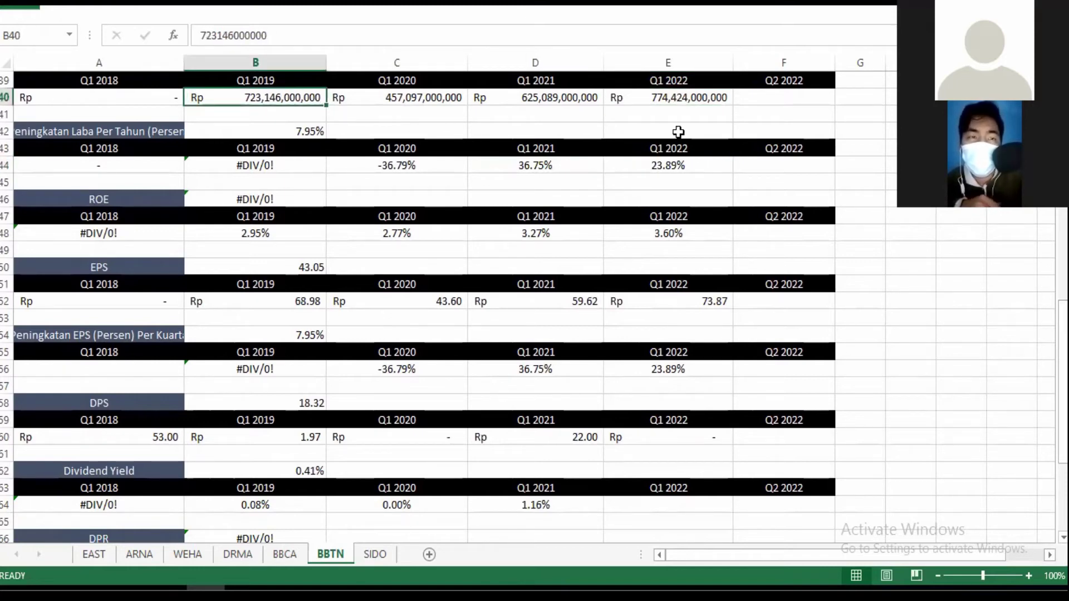
{"action": "left_click", "coordinate": [699, 96]}
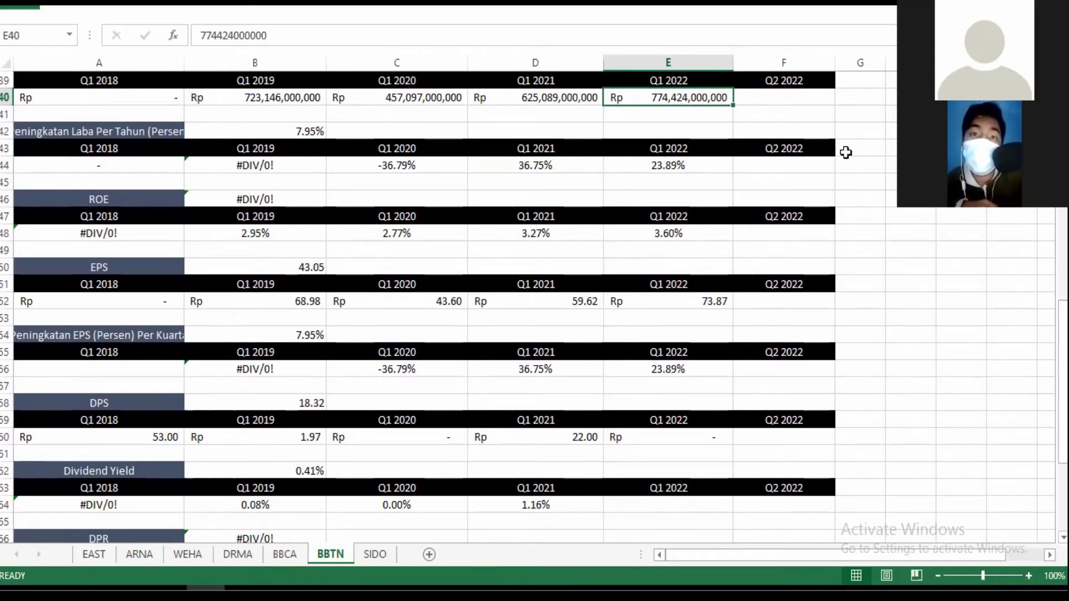
Examine the ROE values and formulas from Q1 2019 through Q1 2022 in row 48.
{"action": "left_click_drag", "start_coordinate": [1062, 331], "coordinate": [1062, 332]}
{"action": "left_click_drag", "start_coordinate": [1062, 412], "coordinate": [1062, 415]}
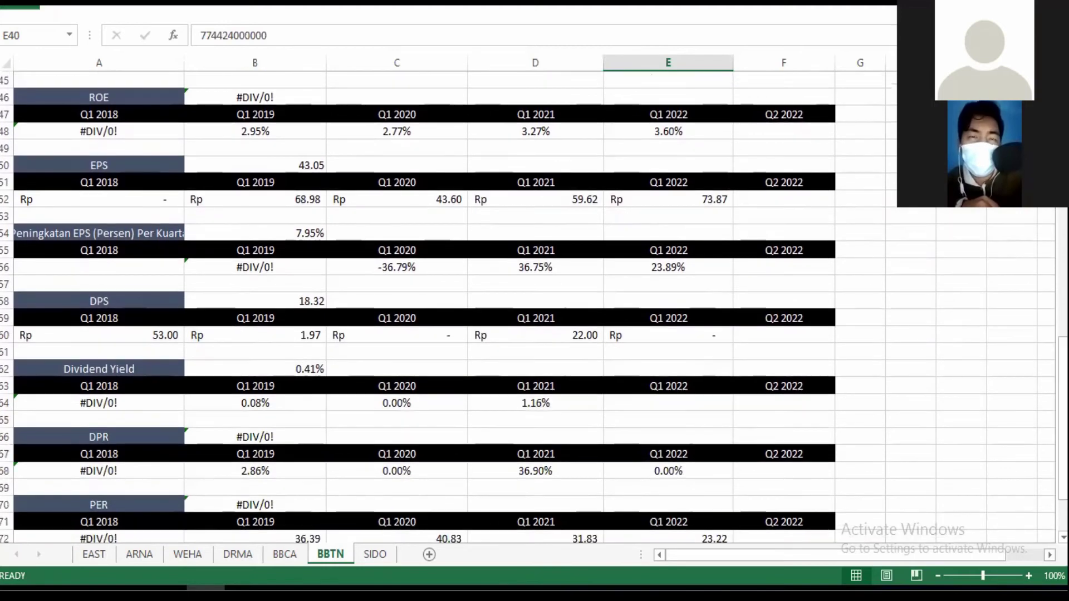
{"action": "left_click", "coordinate": [246, 130]}
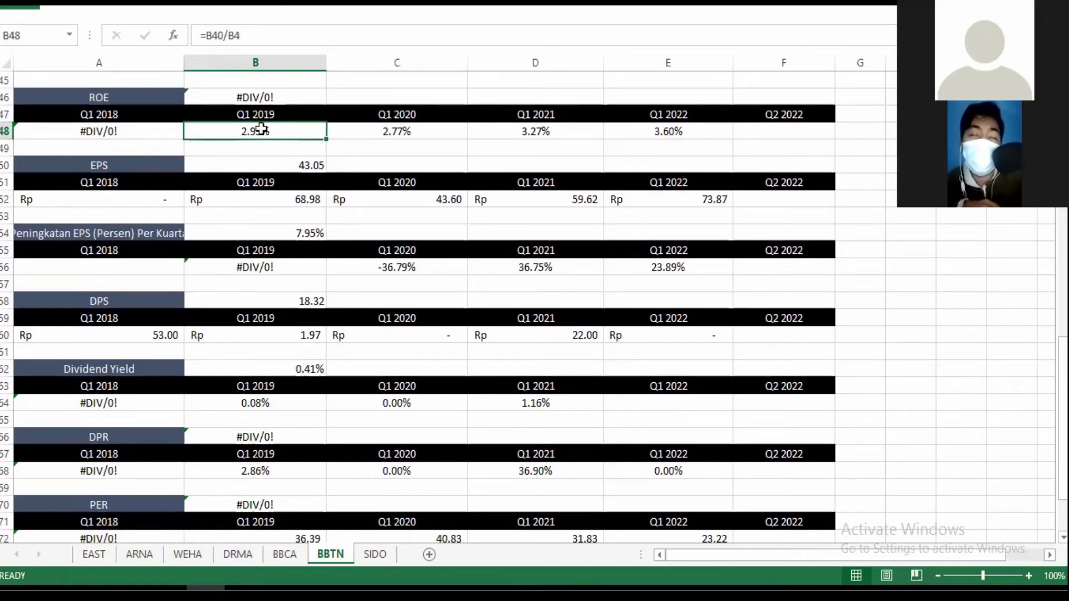
{"action": "left_click", "coordinate": [412, 132]}
{"action": "left_click", "coordinate": [509, 136]}
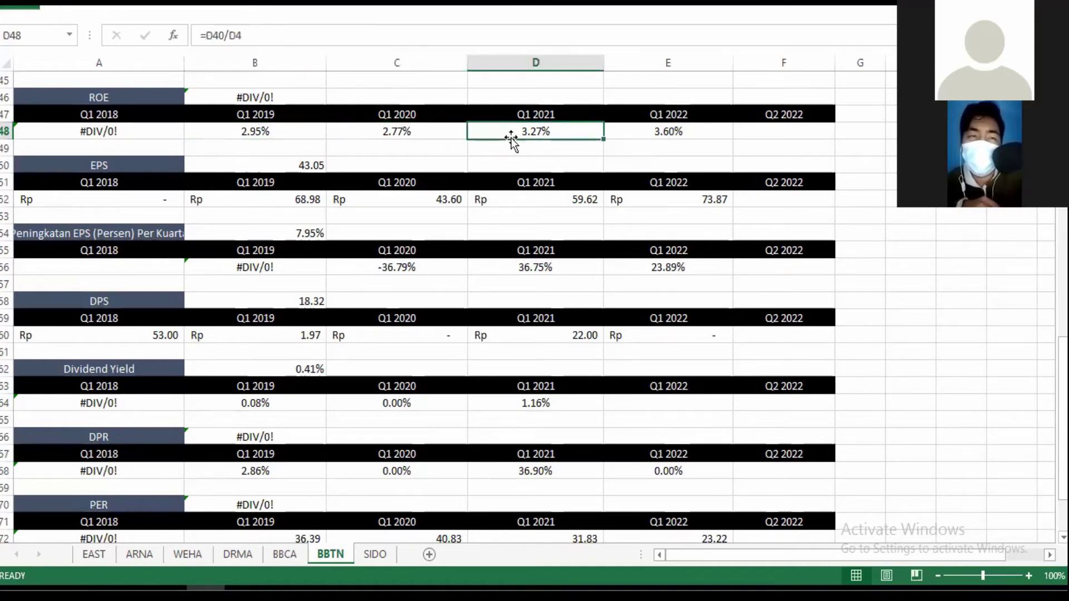
{"action": "left_click", "coordinate": [668, 131]}
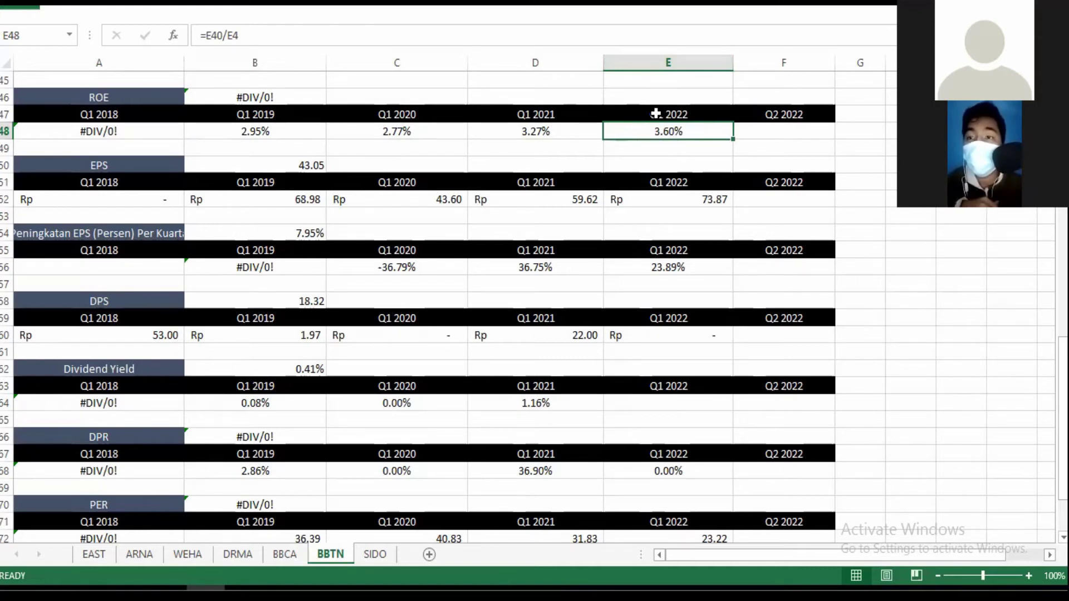
Inspect the Q1 2022 EPS and its formula, and the Q1 2018 DPS in A60.
{"action": "left_click_drag", "start_coordinate": [1062, 389], "coordinate": [1062, 413]}
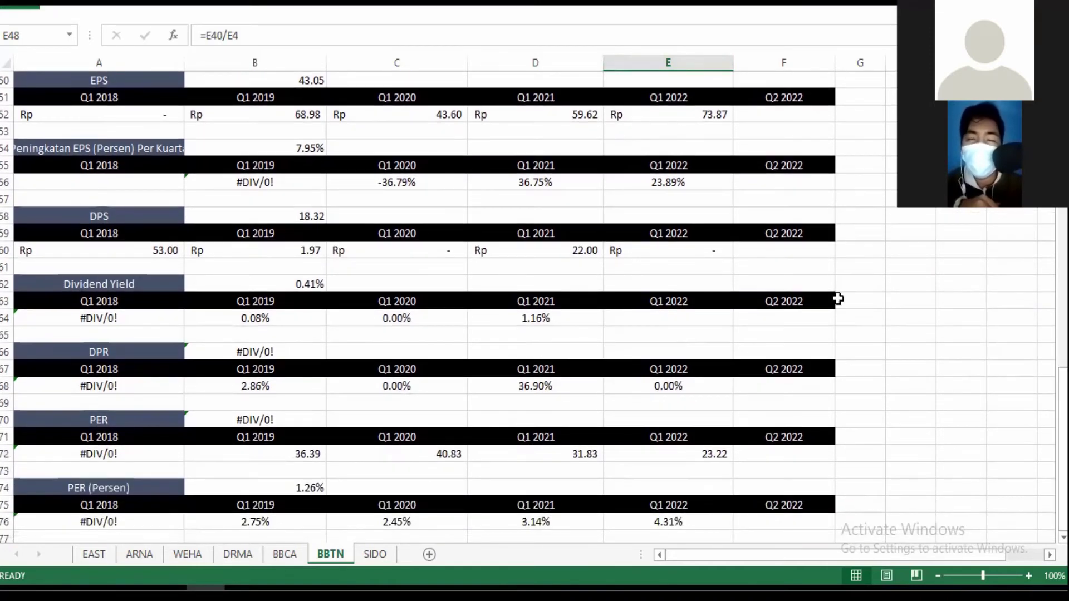
{"action": "left_click", "coordinate": [661, 115]}
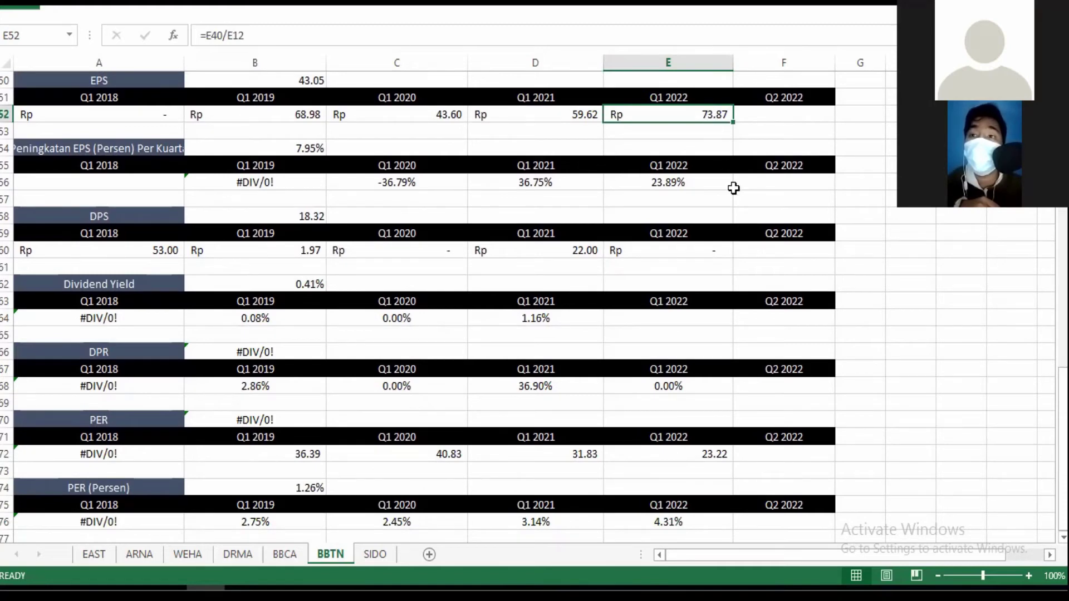
{"action": "left_click_drag", "start_coordinate": [1062, 437], "coordinate": [1062, 437]}
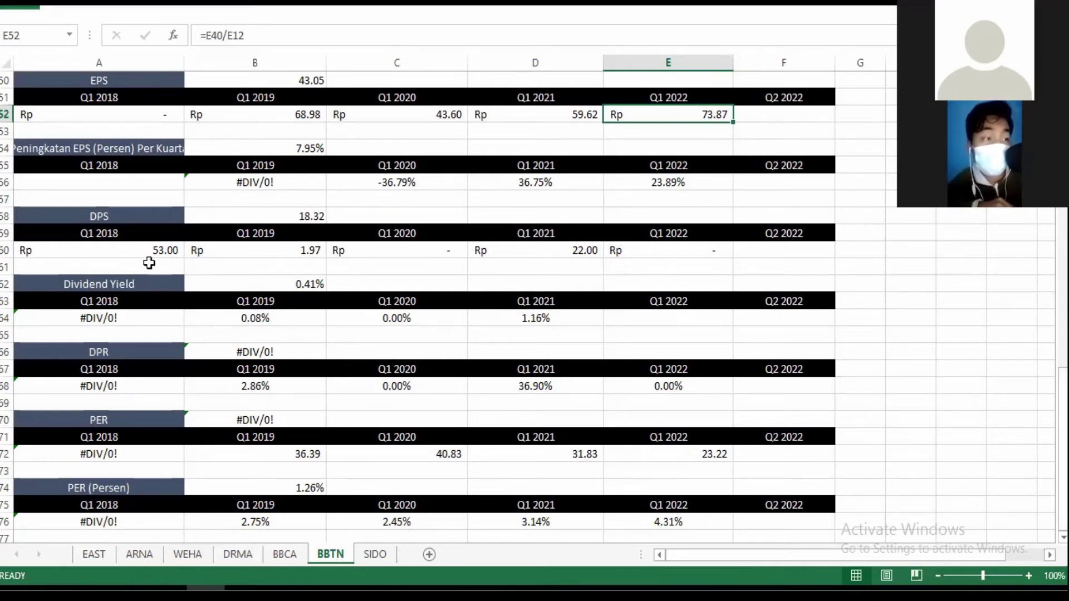
{"action": "left_click", "coordinate": [166, 252]}
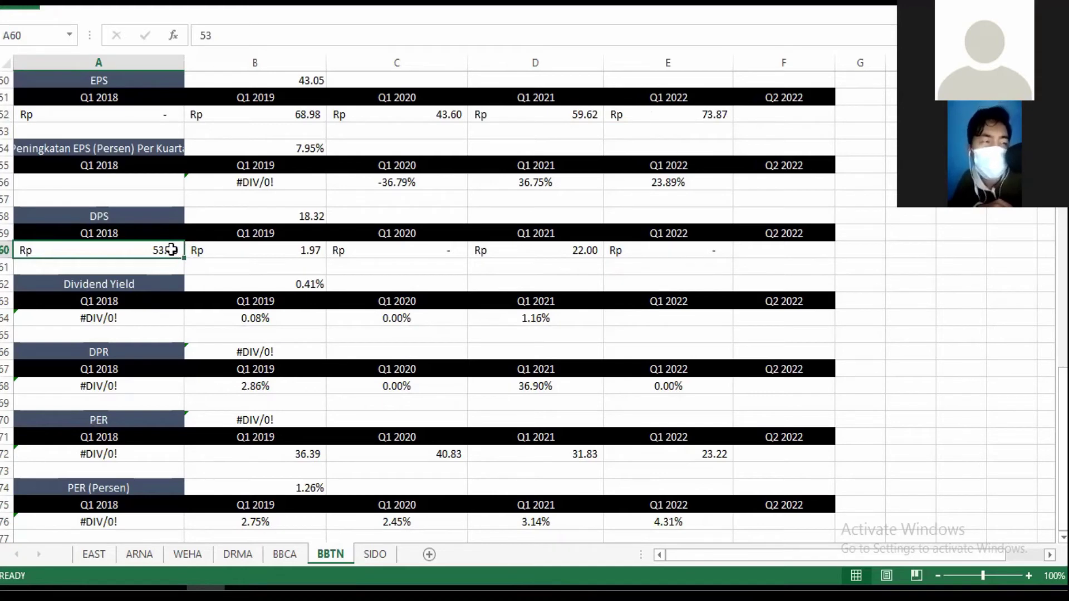
Examine the DPS values for Q1 2019, Q1 2020 and Q1 2021 in row 60.
{"action": "left_click", "coordinate": [255, 252]}
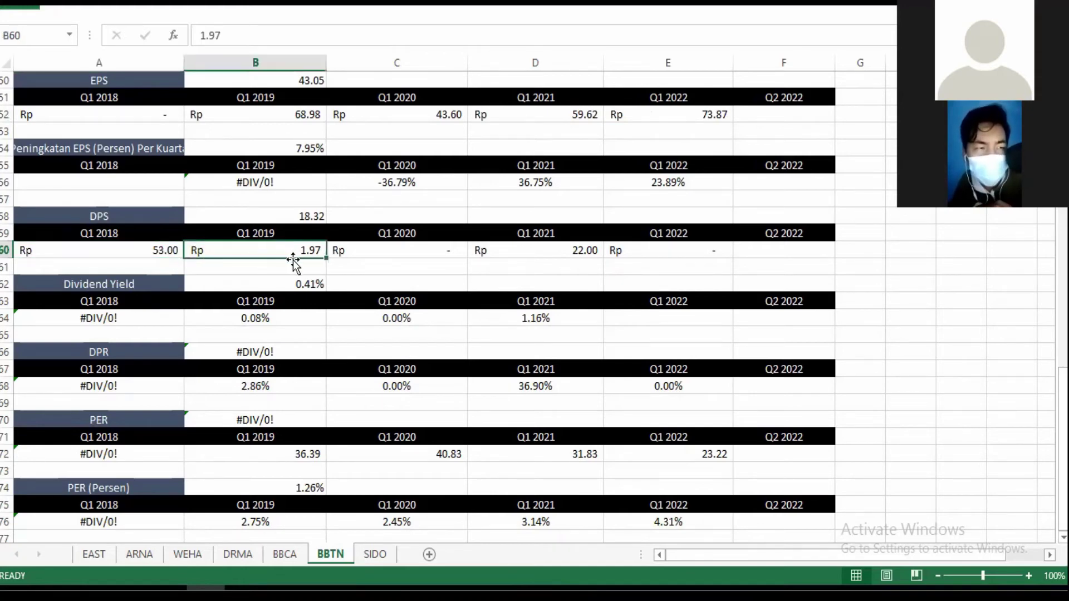
{"action": "left_click", "coordinate": [429, 258]}
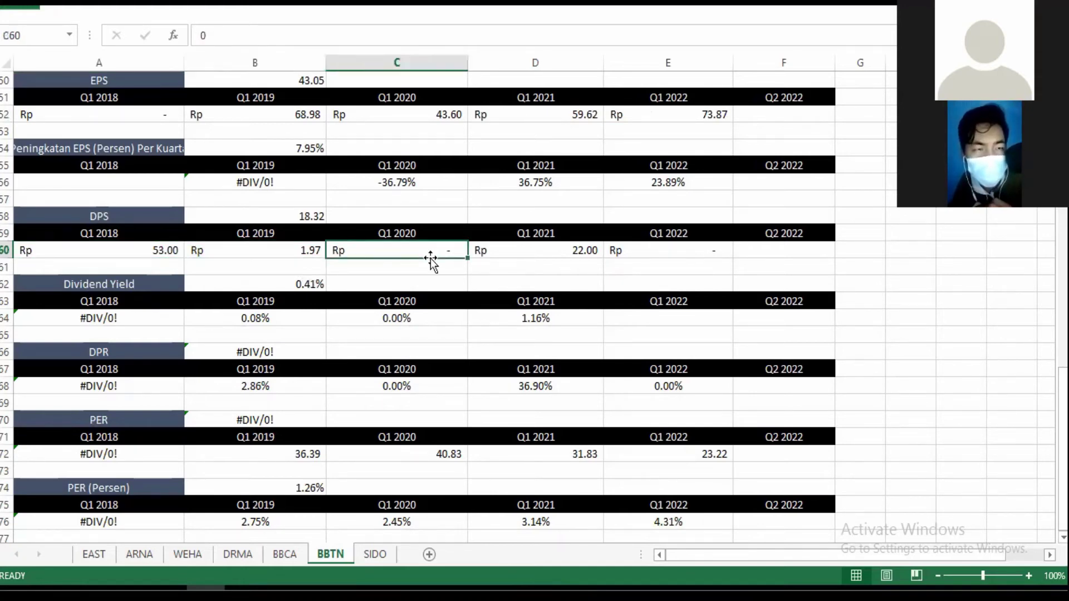
{"action": "left_click", "coordinate": [530, 246]}
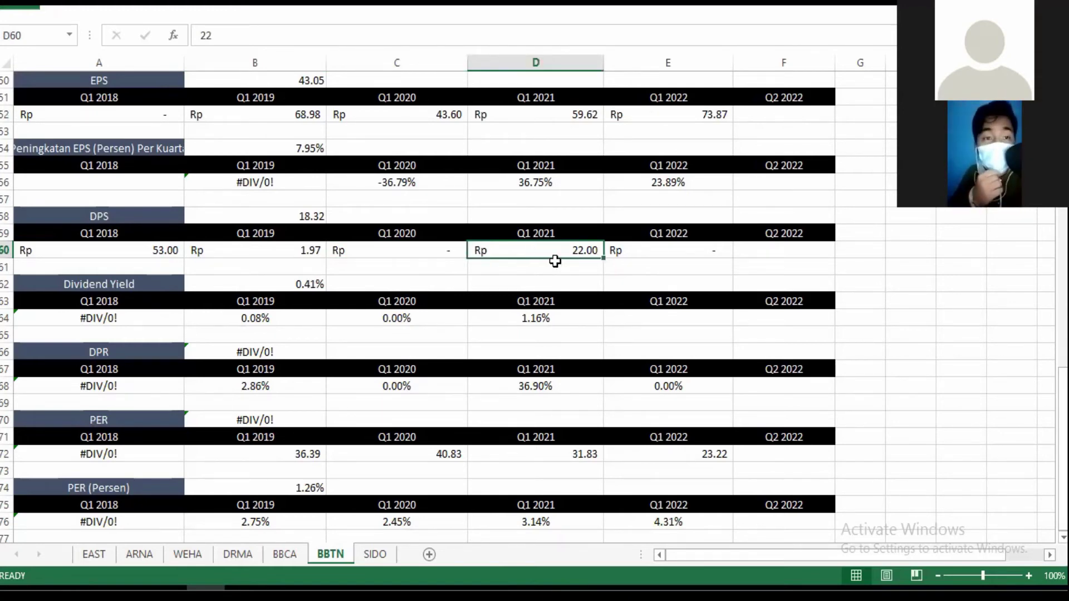
Compare the Q1 2021 Dividend Yield in D64 with the Q1 2021 DPR in D68, including their formulas.
{"action": "left_click", "coordinate": [544, 318]}
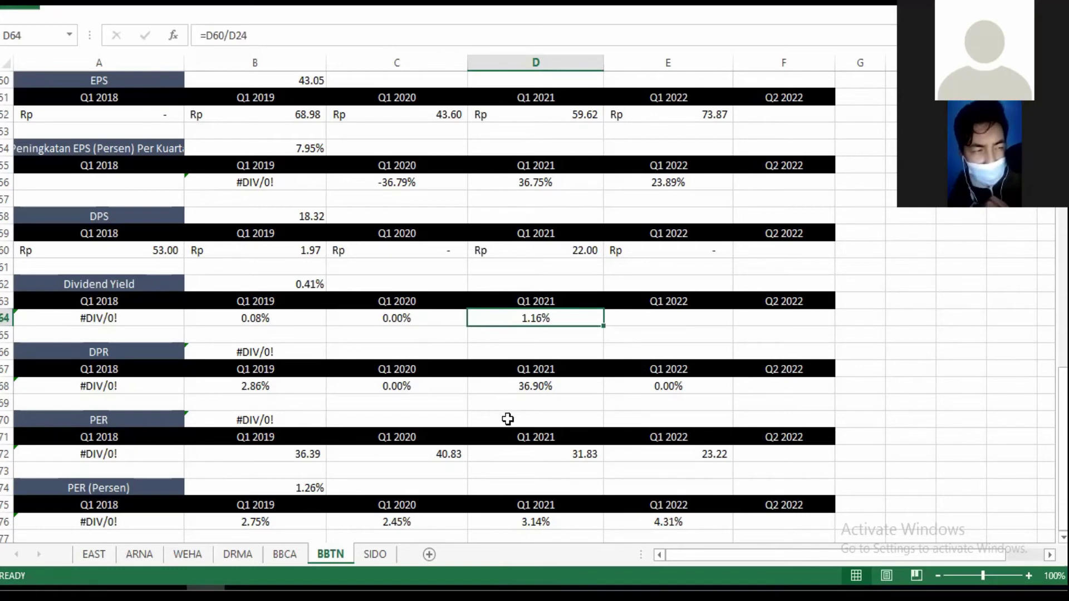
{"action": "left_click", "coordinate": [543, 383]}
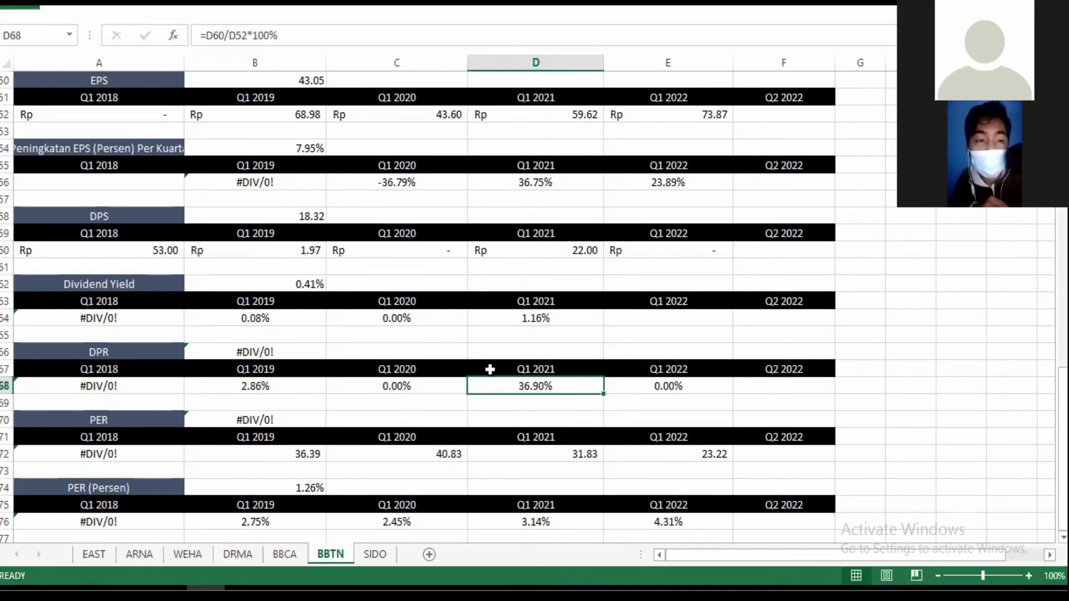
{"action": "left_click", "coordinate": [516, 349]}
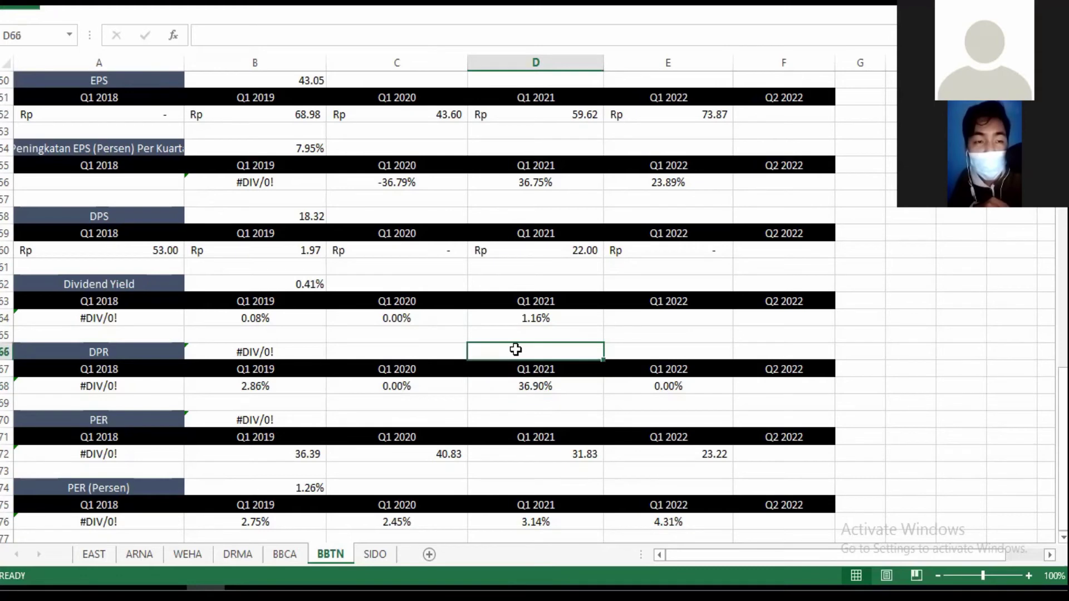
{"action": "left_click", "coordinate": [542, 315]}
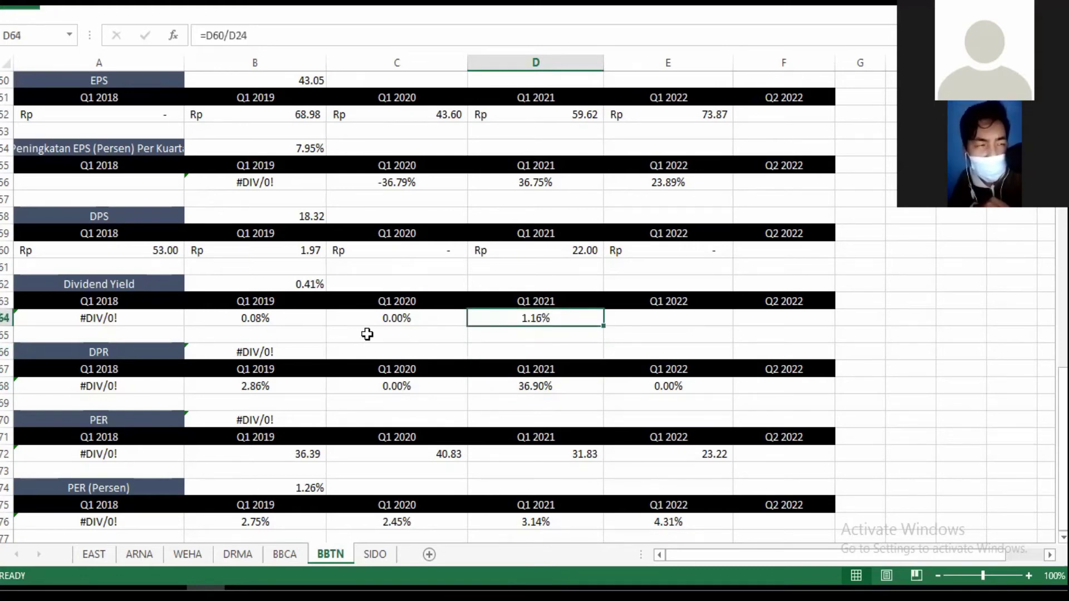
{"action": "left_click", "coordinate": [533, 391]}
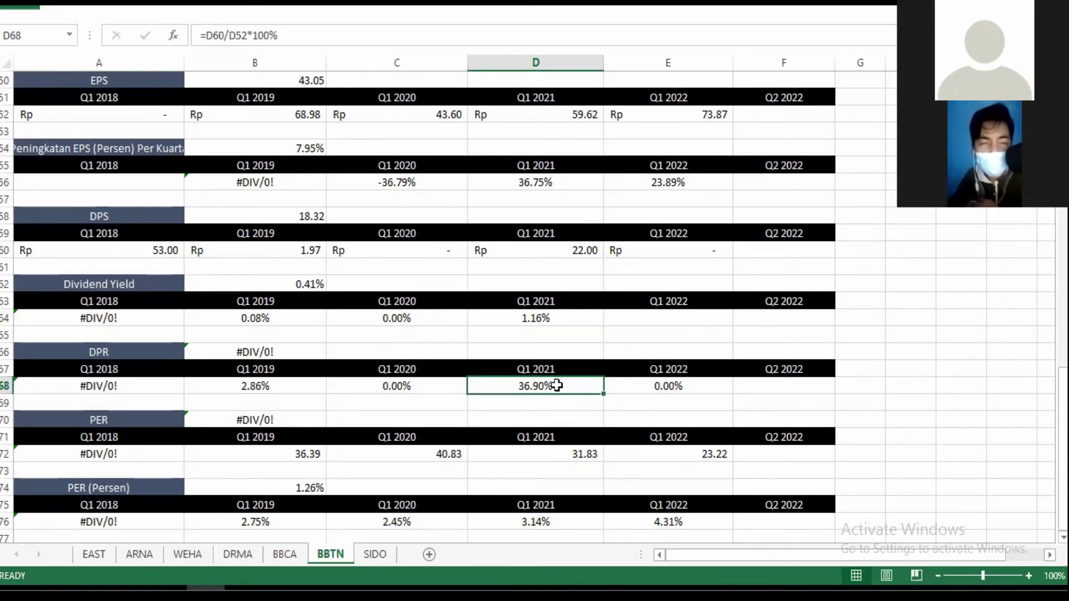
{"action": "left_click", "coordinate": [555, 321]}
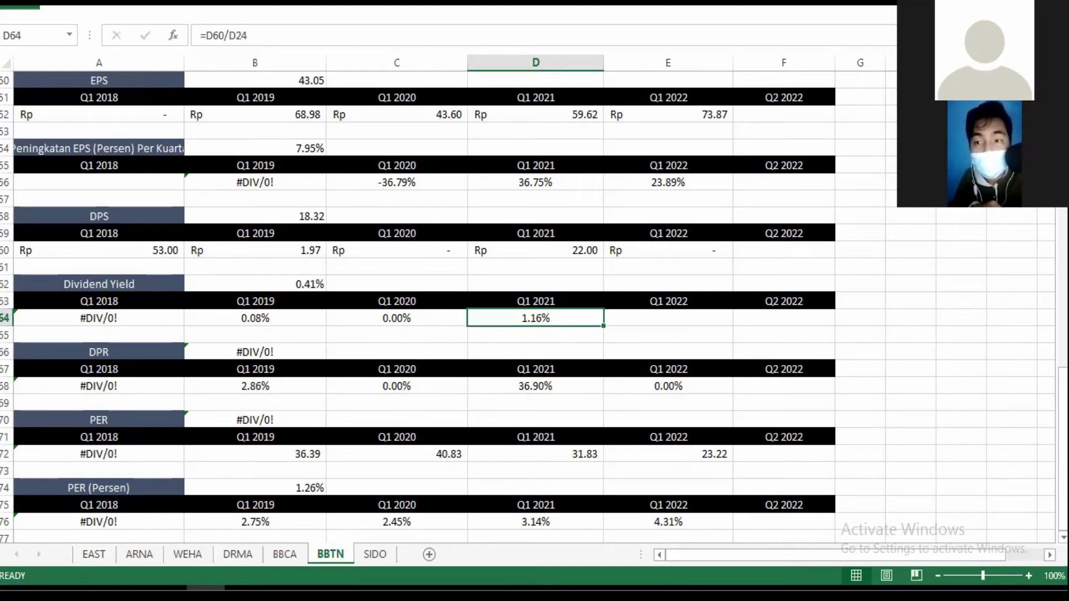
{"action": "left_click", "coordinate": [1063, 396]}
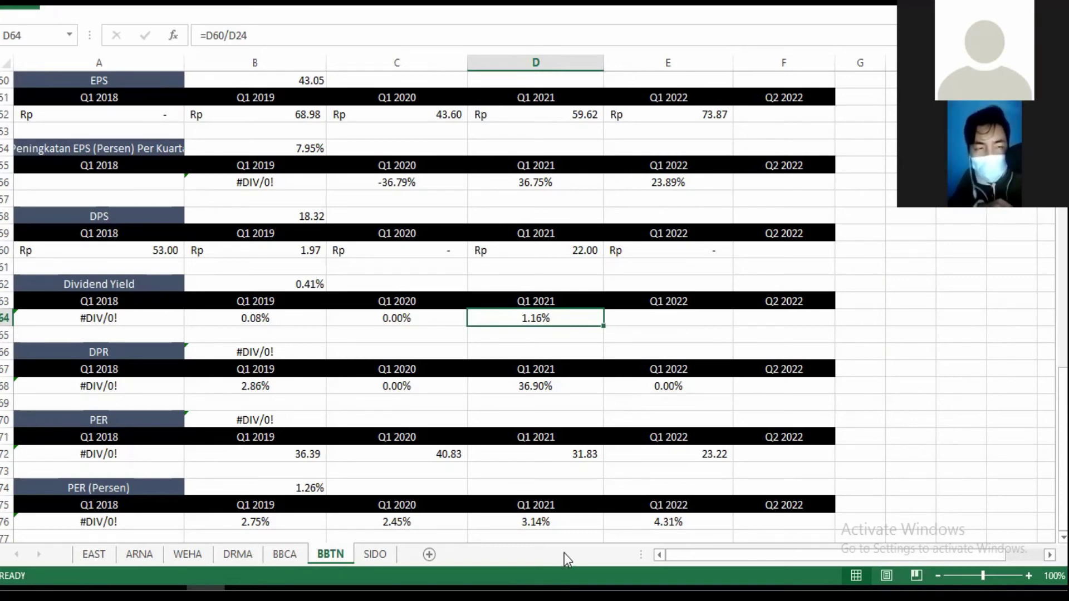
Compare the PER (Persen) values for Q1 2021 and Q1 2022 in row 76 with the Q1 2021 Dividend Yield in D64.
{"action": "left_click", "coordinate": [552, 524]}
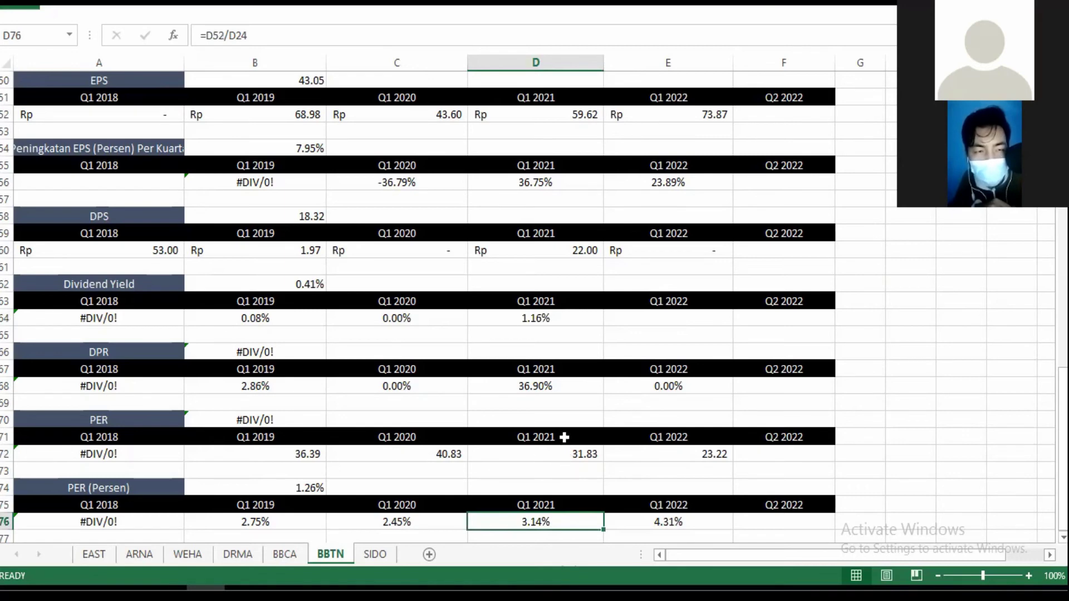
{"action": "left_click", "coordinate": [543, 319]}
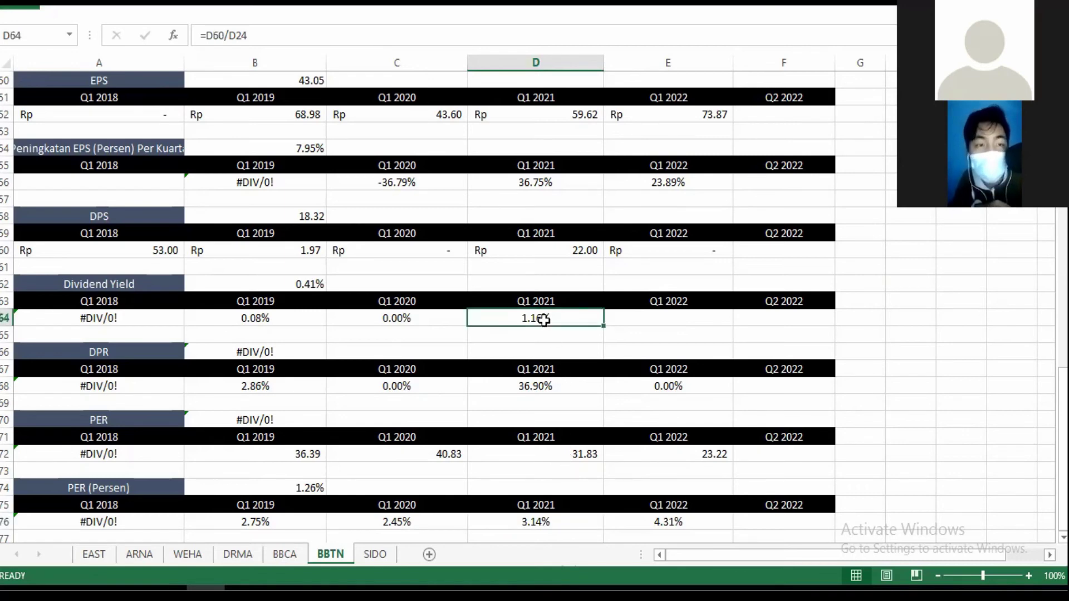
{"action": "left_click", "coordinate": [551, 524]}
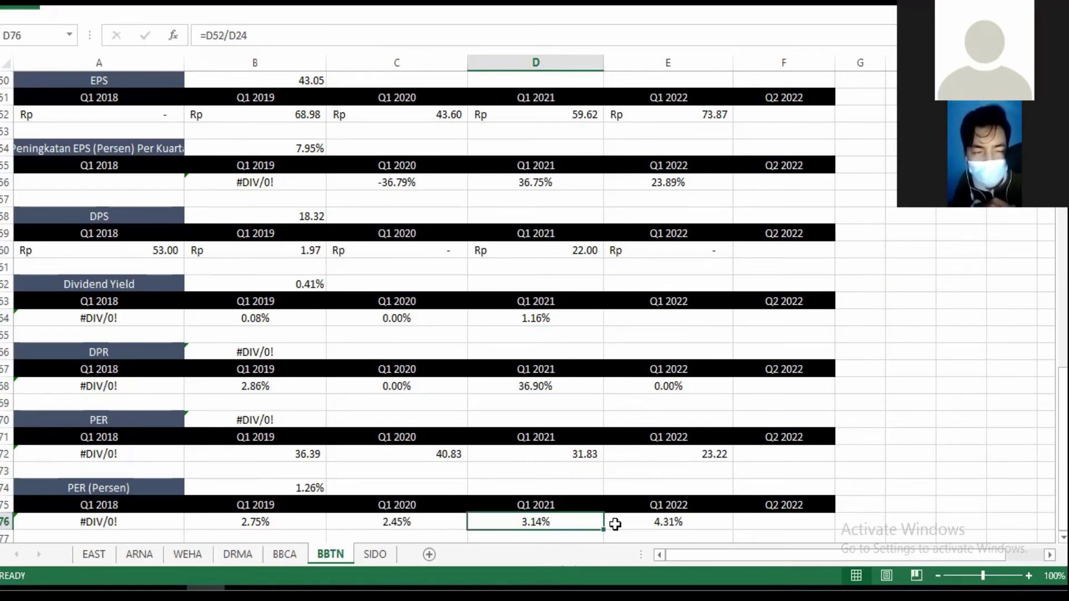
{"action": "left_click", "coordinate": [645, 526]}
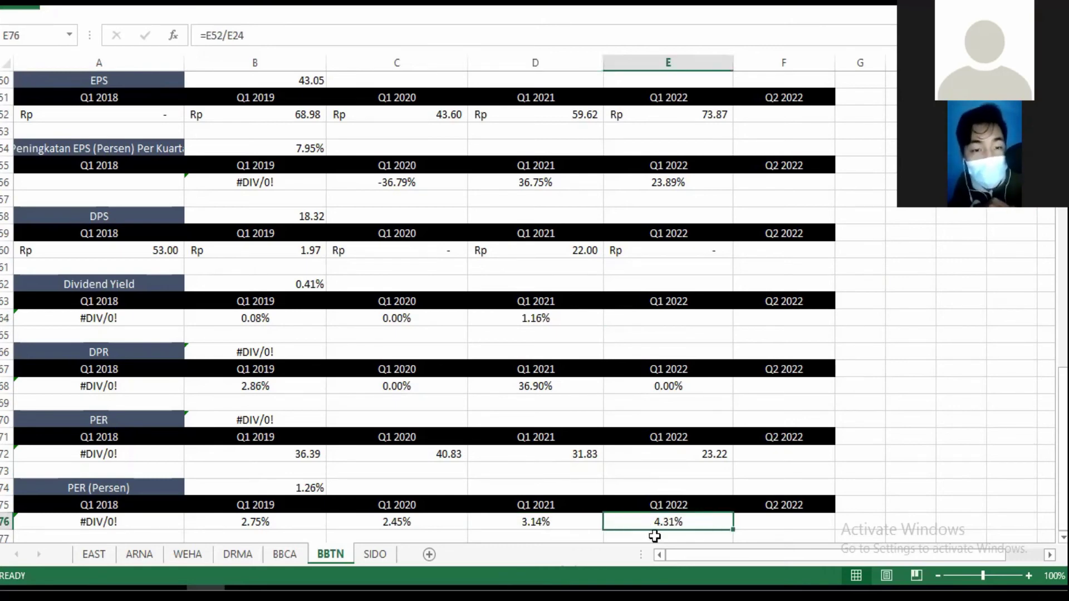
{"action": "left_click", "coordinate": [557, 519]}
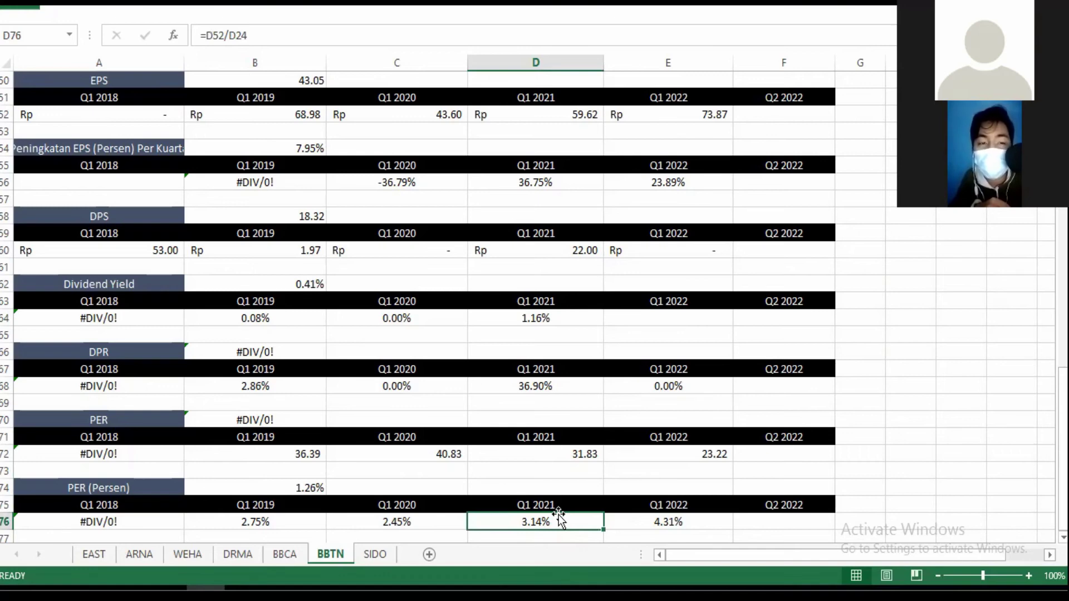
{"action": "left_click", "coordinate": [539, 316]}
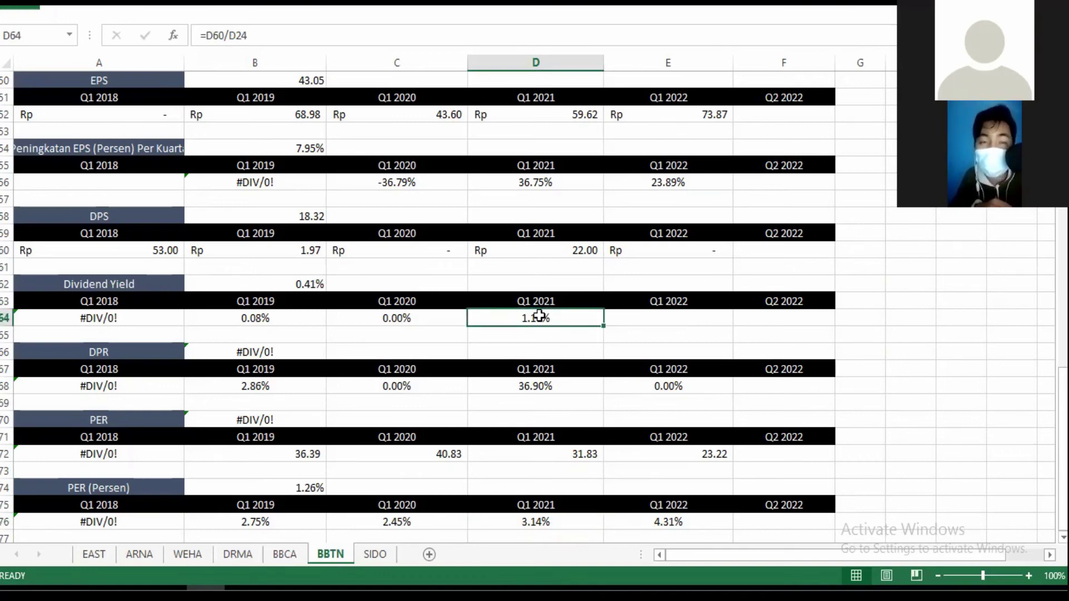
{"action": "left_click", "coordinate": [542, 522]}
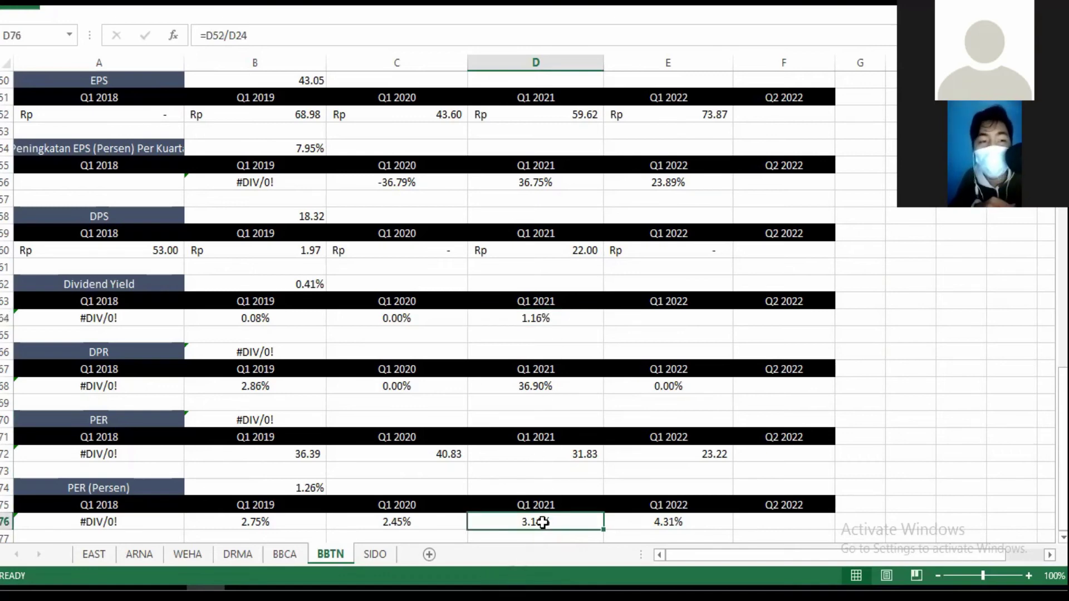
{"action": "left_click", "coordinate": [511, 328]}
{"action": "left_click", "coordinate": [501, 318]}
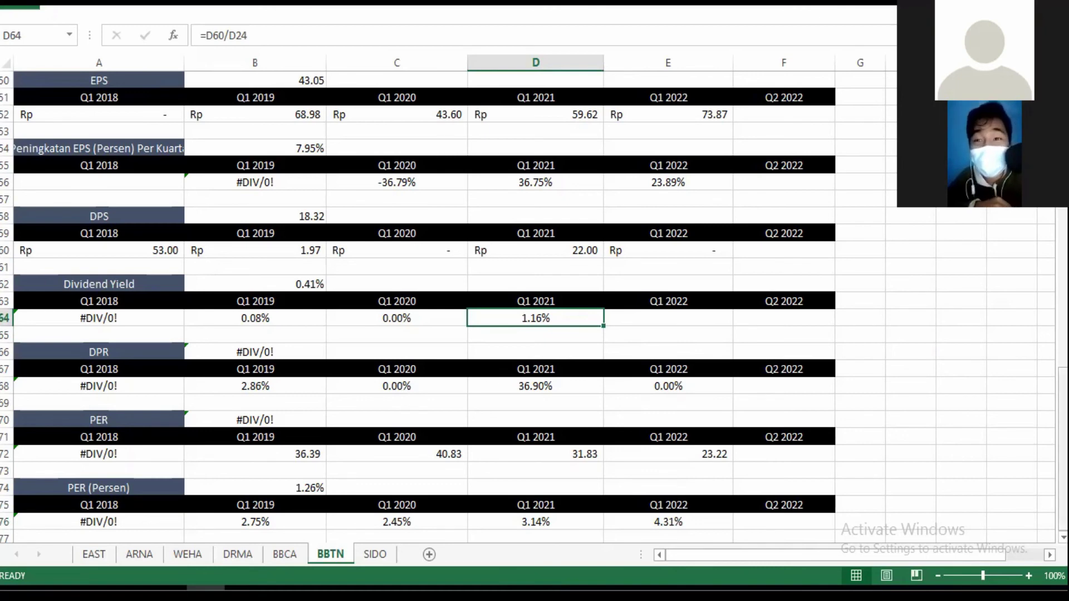
Review the Ekuitas (Persen) growth for Q1 2021 and Q1 2022 in row 8 and the percentage in D6.
{"action": "left_click_drag", "start_coordinate": [1062, 483], "coordinate": [1062, 220]}
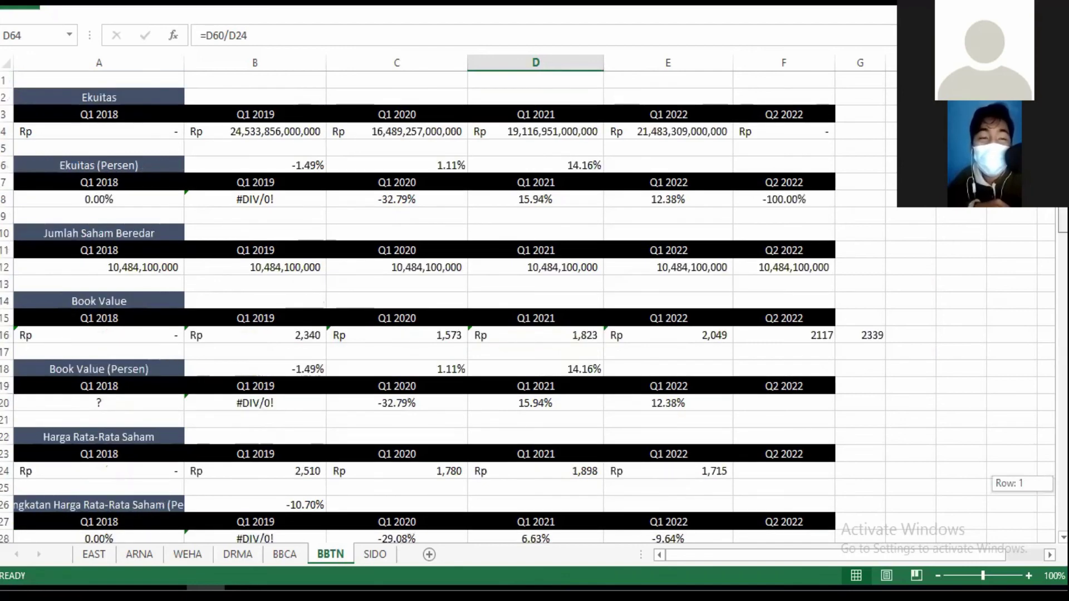
{"action": "left_click_drag", "start_coordinate": [1062, 220], "coordinate": [1062, 220]}
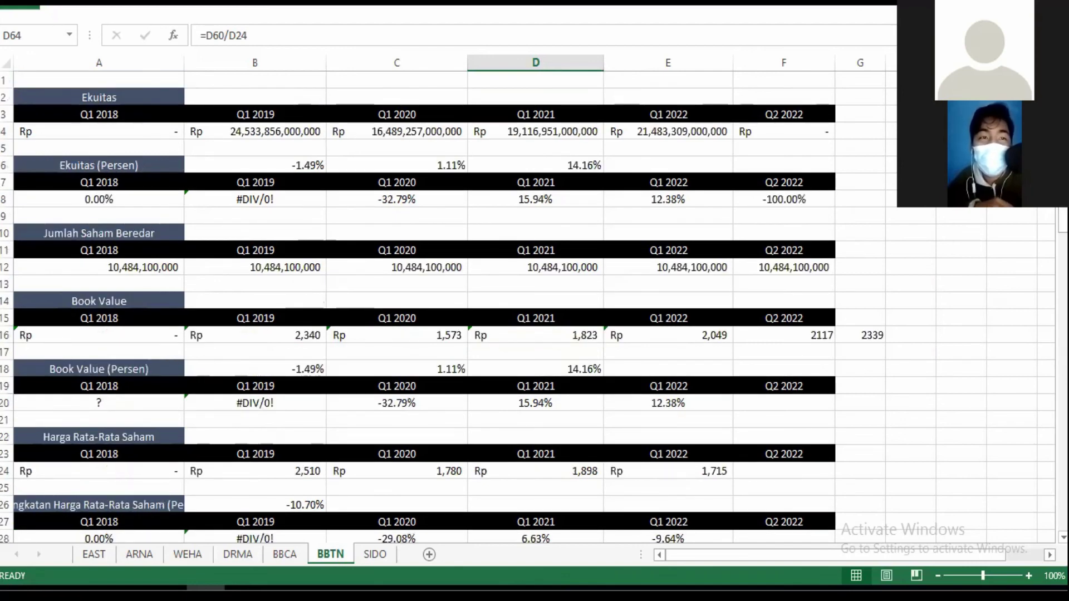
{"action": "left_click", "coordinate": [543, 200]}
{"action": "left_click", "coordinate": [626, 192]}
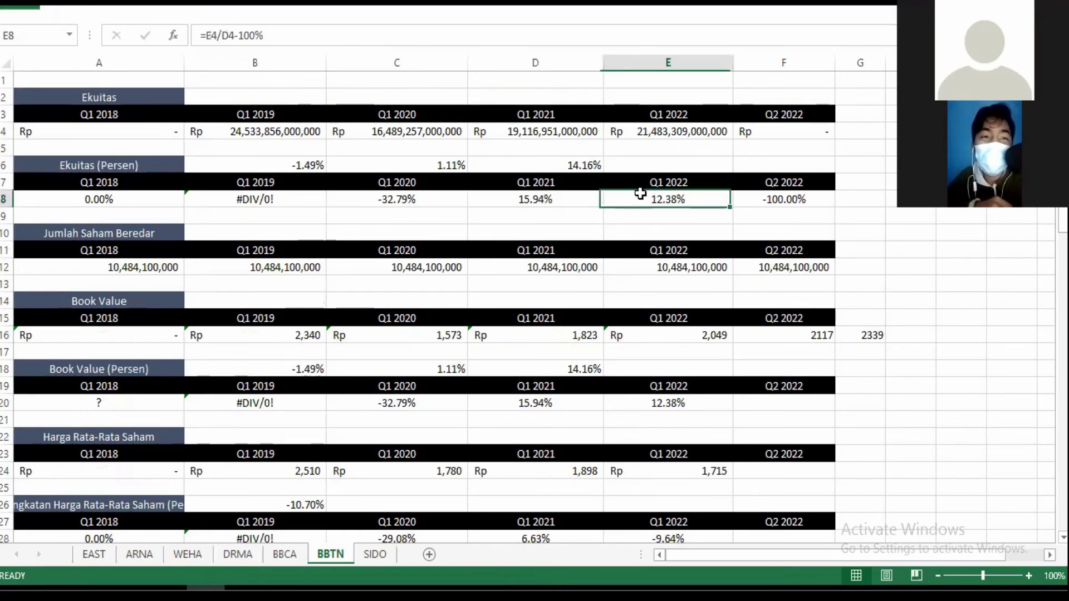
{"action": "left_click", "coordinate": [578, 165]}
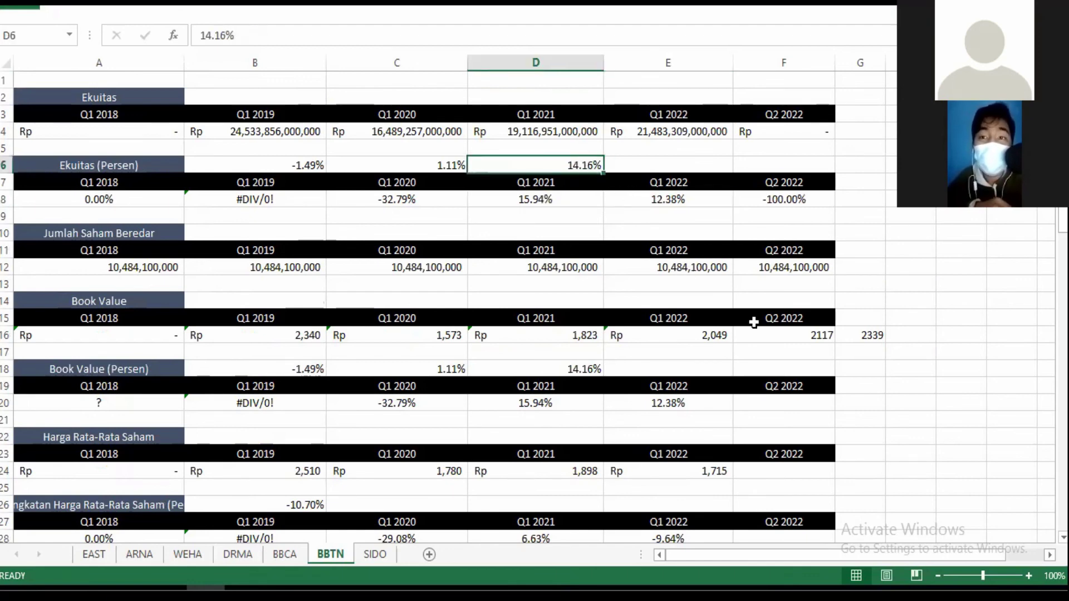
Inspect the Q2 2022 PBV in F32 and review the remaining sections from Book Value (Persen) down to PER (Persen).
{"action": "scroll", "coordinate": [754, 322], "scroll_direction": "down", "scroll_amount": 5}
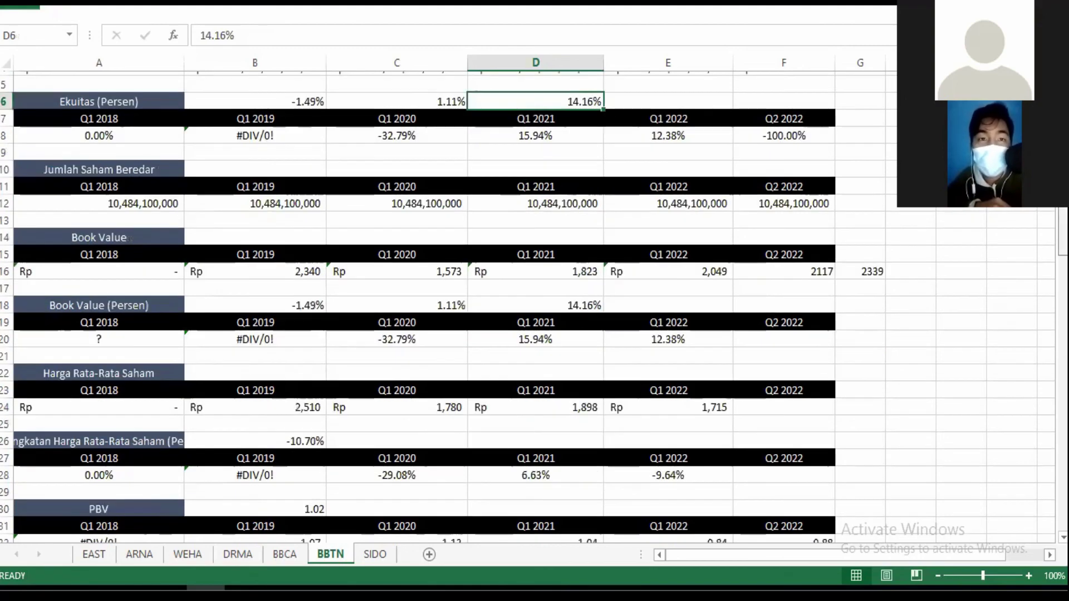
{"action": "scroll", "coordinate": [533, 308], "scroll_direction": "down", "scroll_amount": 5}
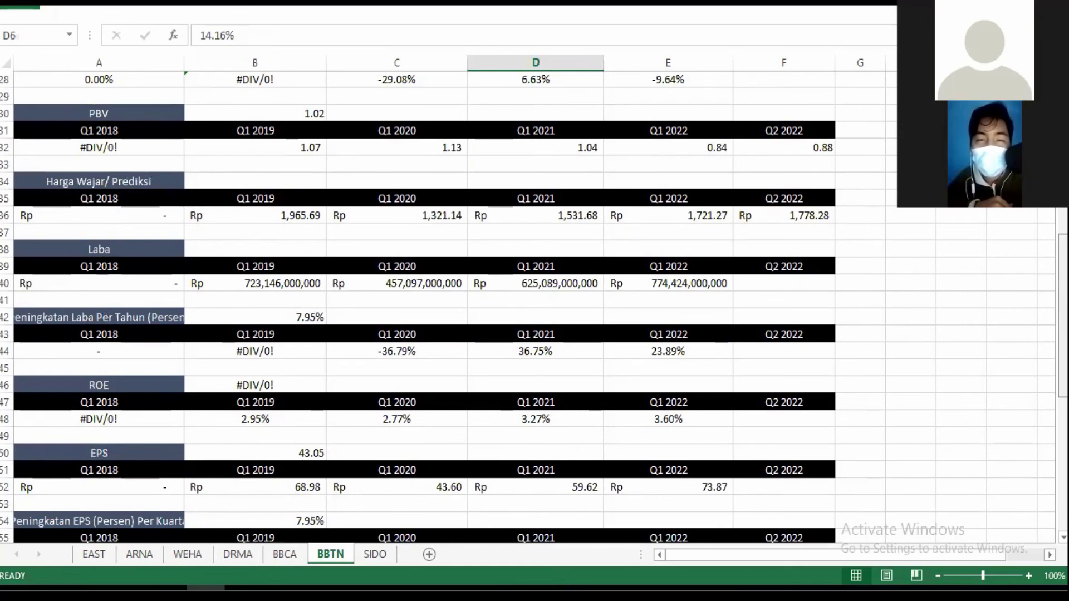
{"action": "left_click", "coordinate": [802, 150]}
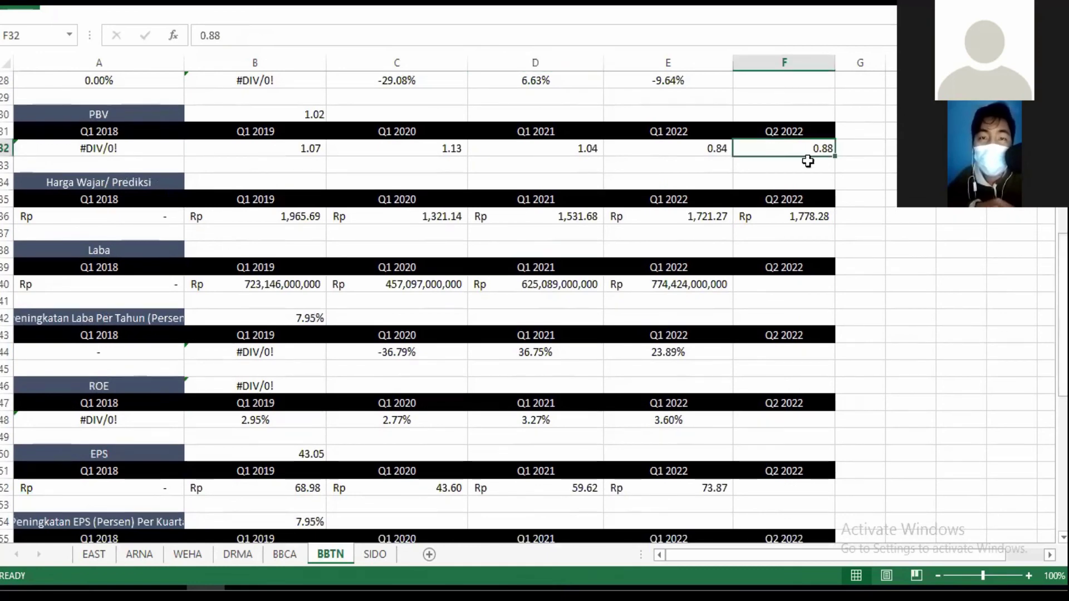
{"action": "left_click_drag", "start_coordinate": [1062, 263], "coordinate": [1062, 312]}
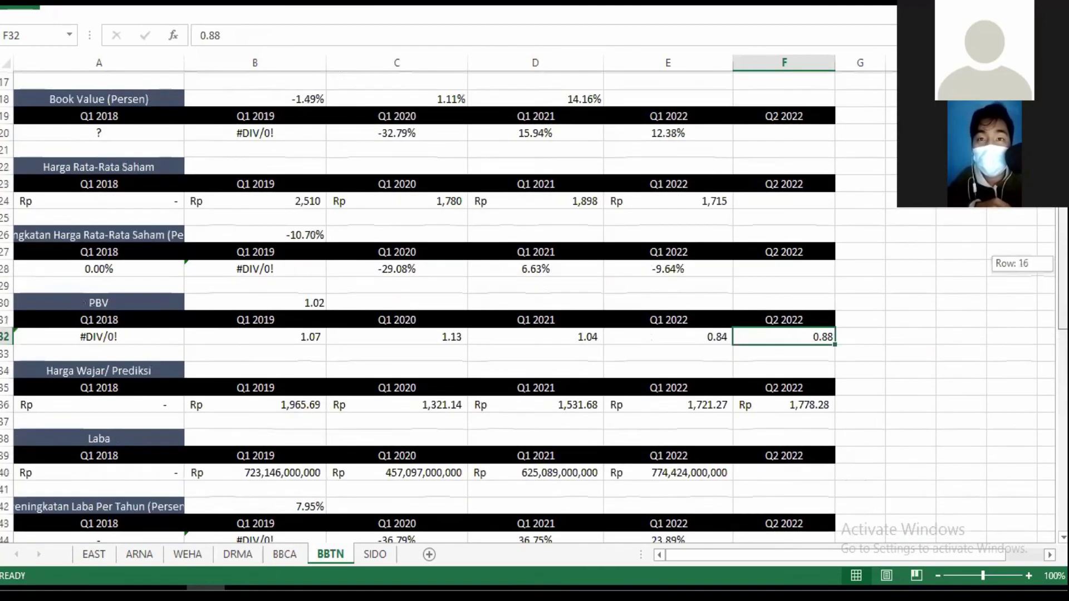
{"action": "left_click_drag", "start_coordinate": [1062, 272], "coordinate": [1062, 259]}
{"action": "left_click_drag", "start_coordinate": [1062, 301], "coordinate": [1062, 392]}
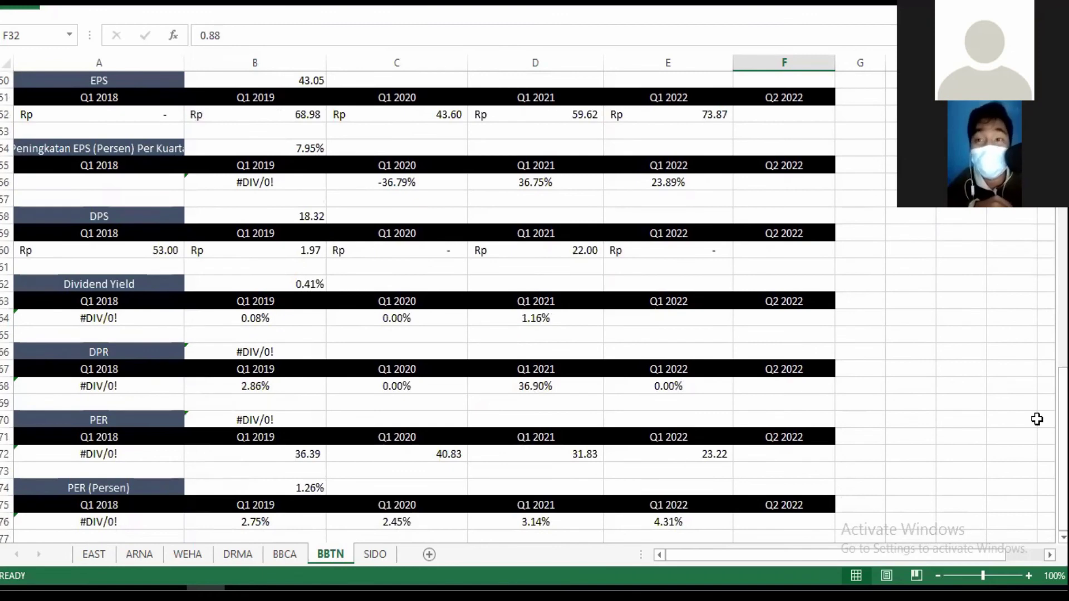